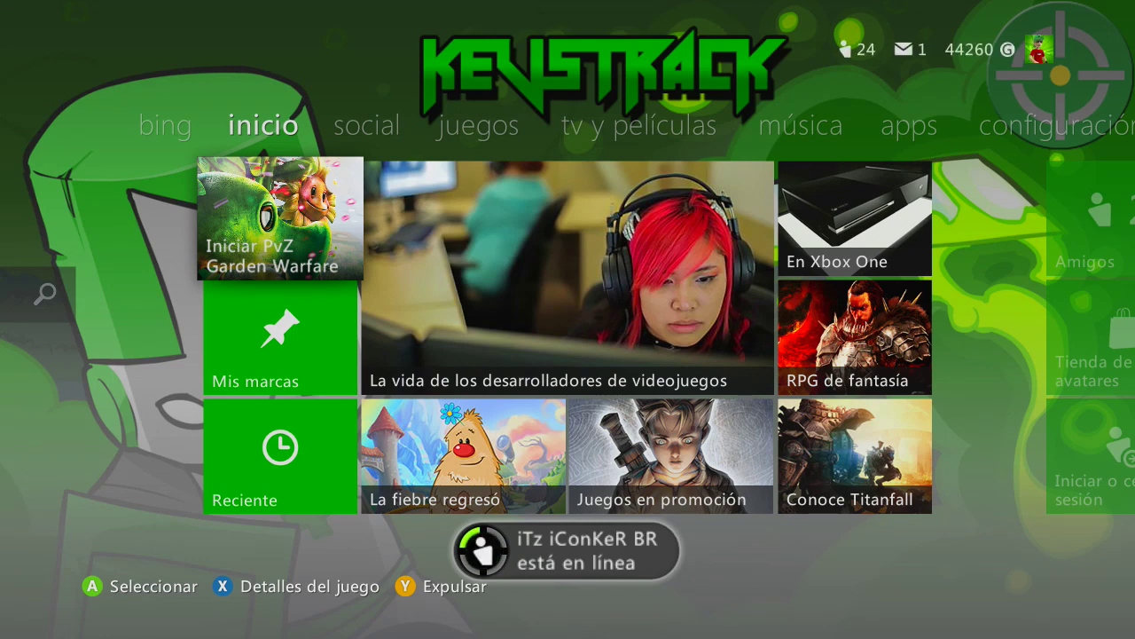
Open the theme selection list from the gamer profile in the social section
{"action": "key", "text": "Right"}
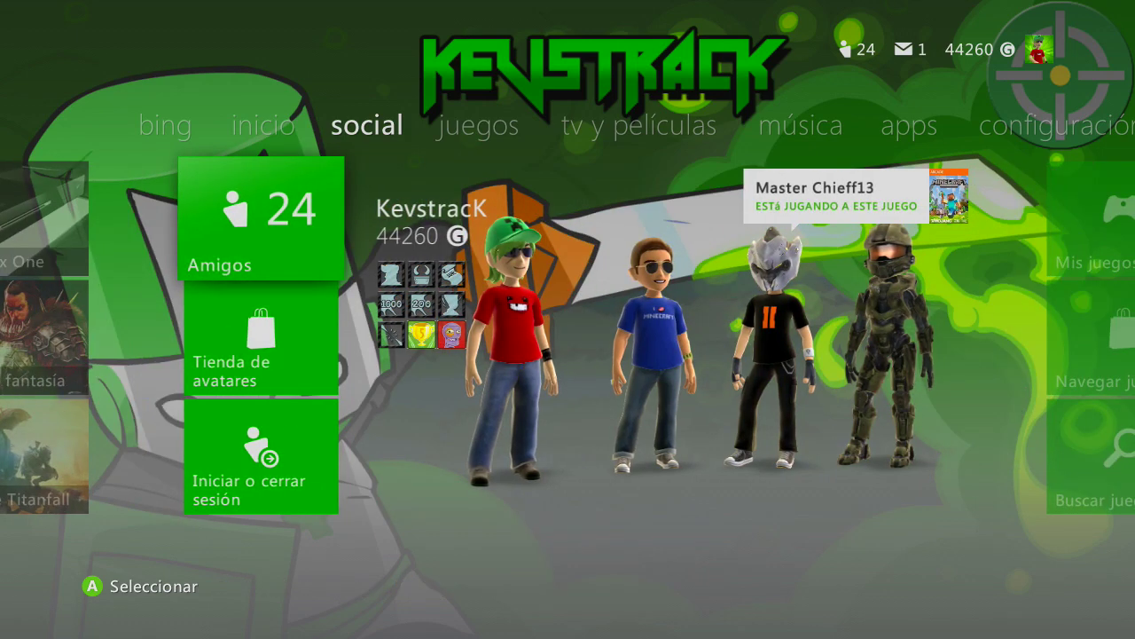
{"action": "key", "text": "Right"}
{"action": "key", "text": "Left"}
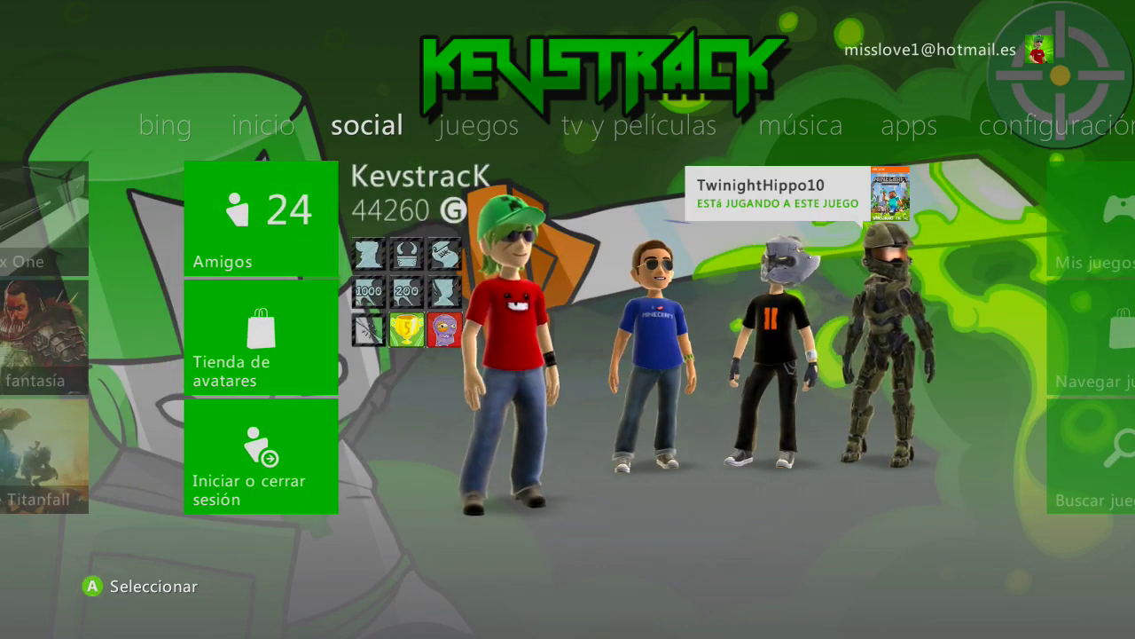
{"action": "key", "text": "Return"}
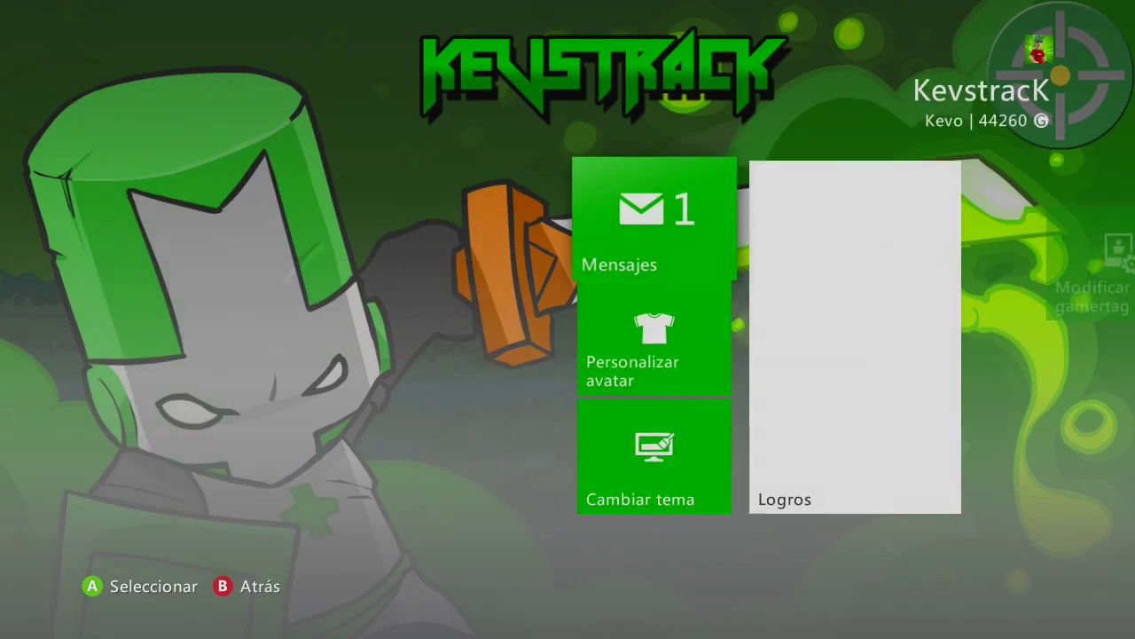
{"action": "key", "text": "Down"}
{"action": "key", "text": "Down"}
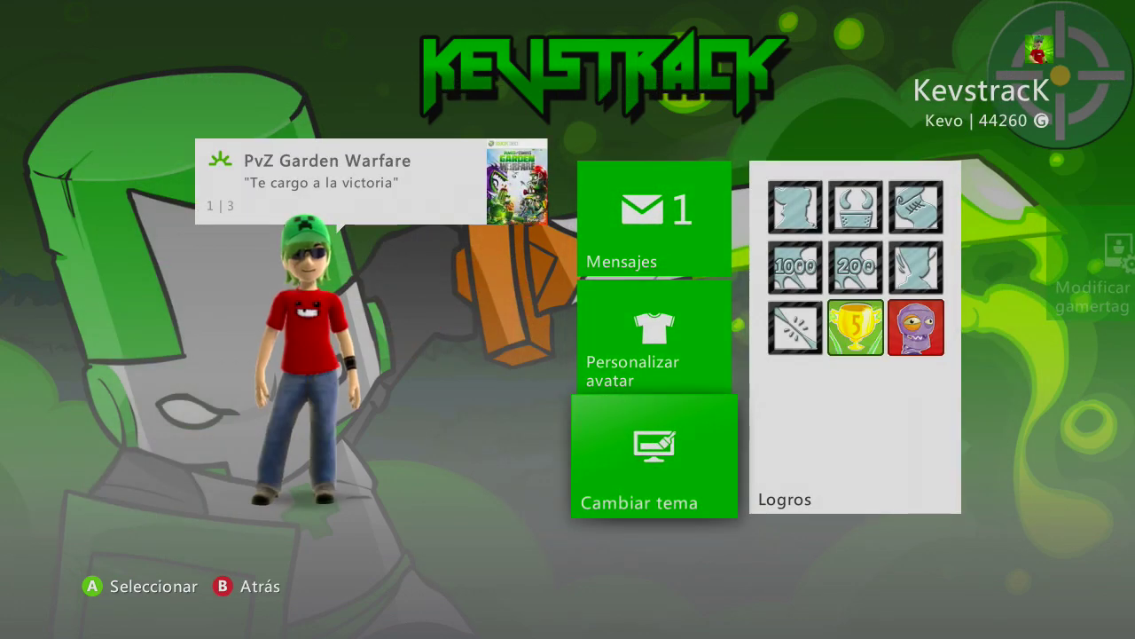
{"action": "key", "text": "Right"}
{"action": "key", "text": "Left"}
{"action": "key", "text": "Return"}
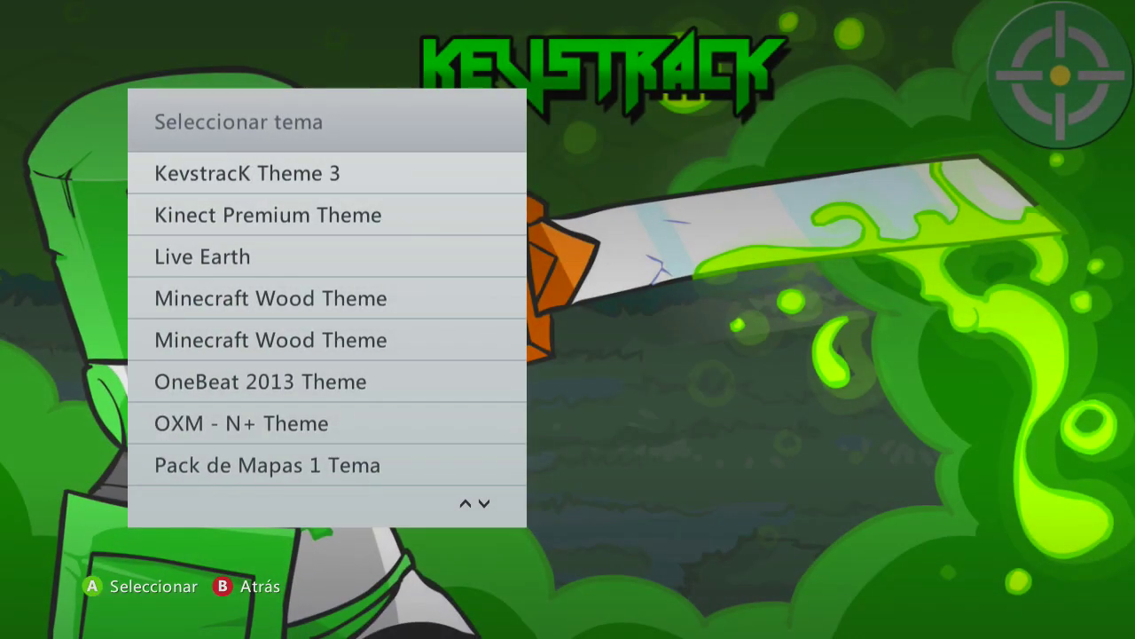
Apply KevstracK Theme 2 to the dashboard and return to the social section
{"action": "key", "text": "Up"}
{"action": "key", "text": "Up"}
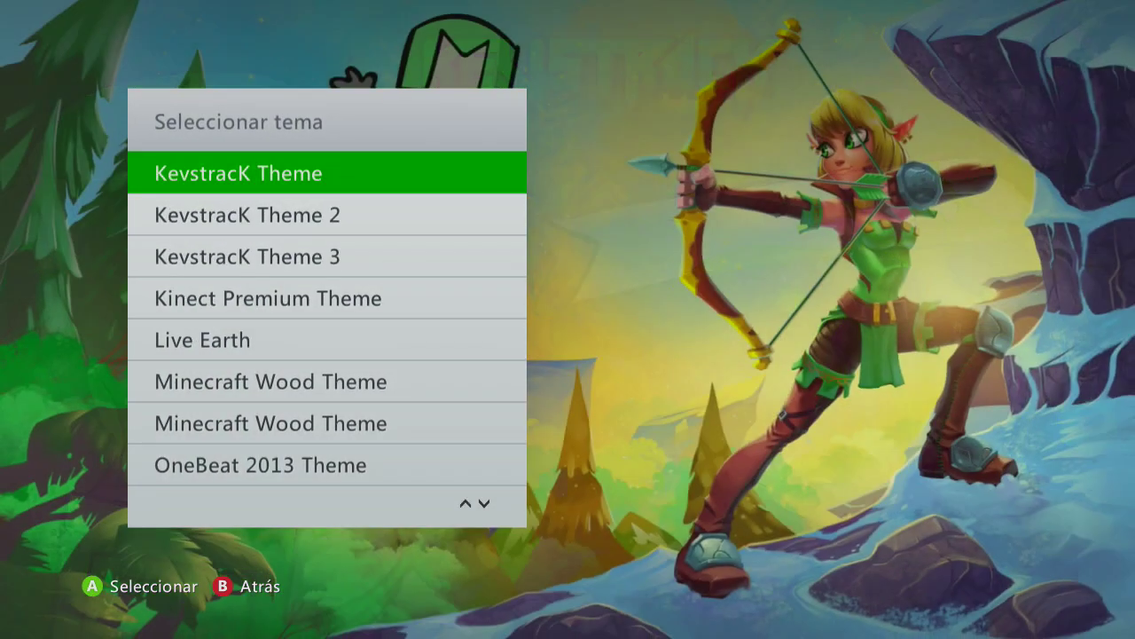
{"action": "key", "text": "Down"}
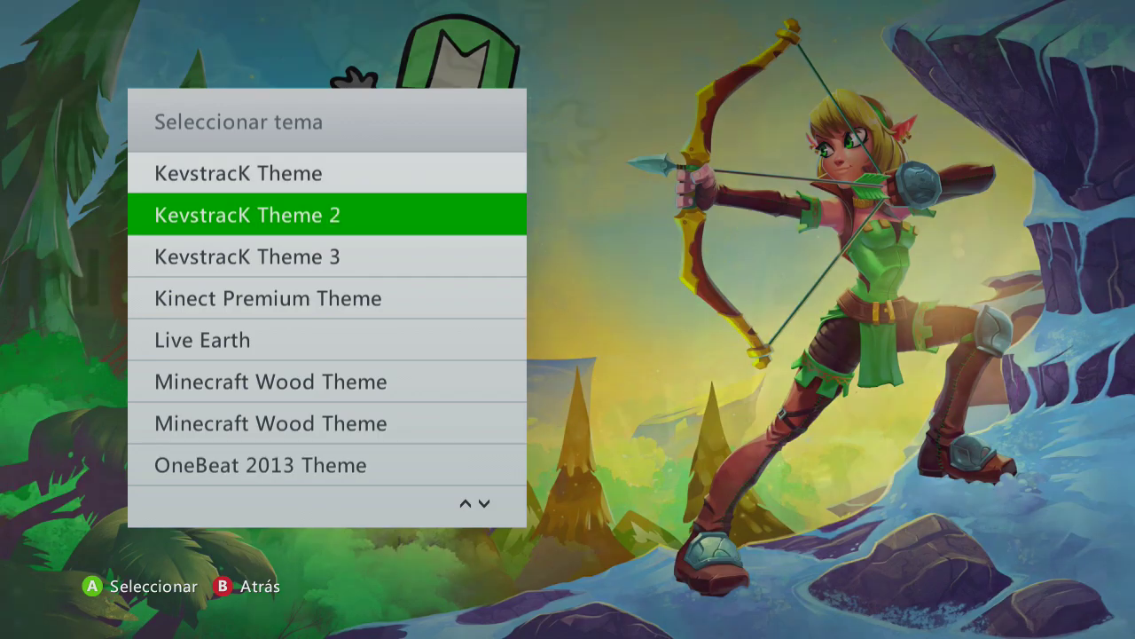
{"action": "key", "text": "Return"}
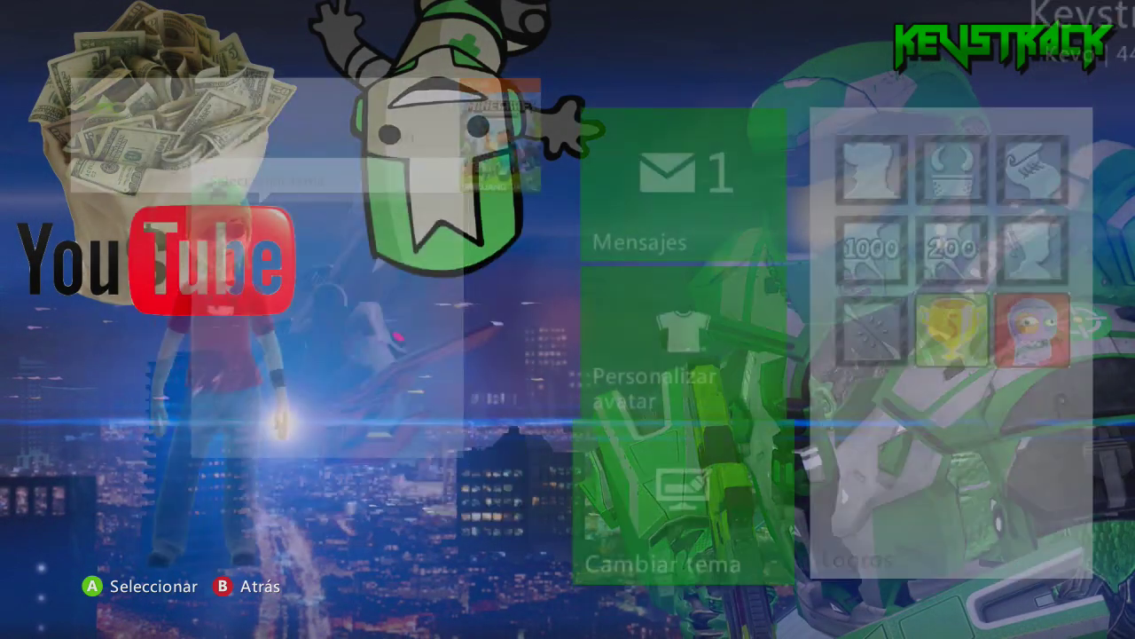
{"action": "key", "text": "Escape"}
{"action": "key", "text": "Left"}
{"action": "key", "text": "Right"}
{"action": "key", "text": "Right"}
{"action": "key", "text": "Left"}
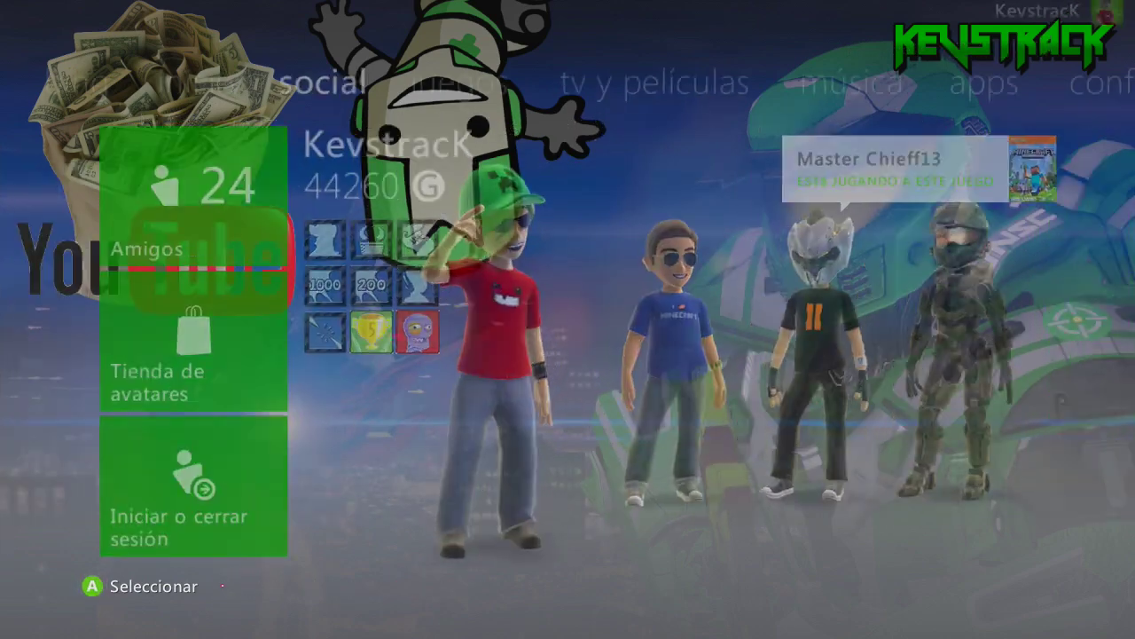
Reopen the theme list from the gamer profile and apply KevstracK Theme
{"action": "key", "text": "Return"}
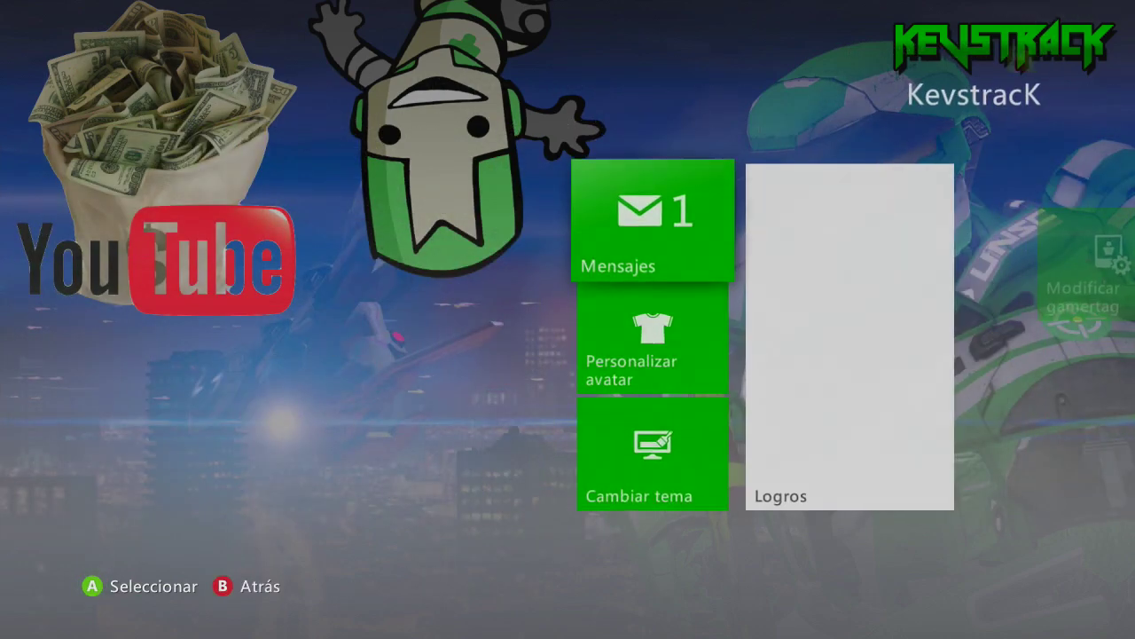
{"action": "key", "text": "Down"}
{"action": "key", "text": "Down"}
{"action": "key", "text": "Return"}
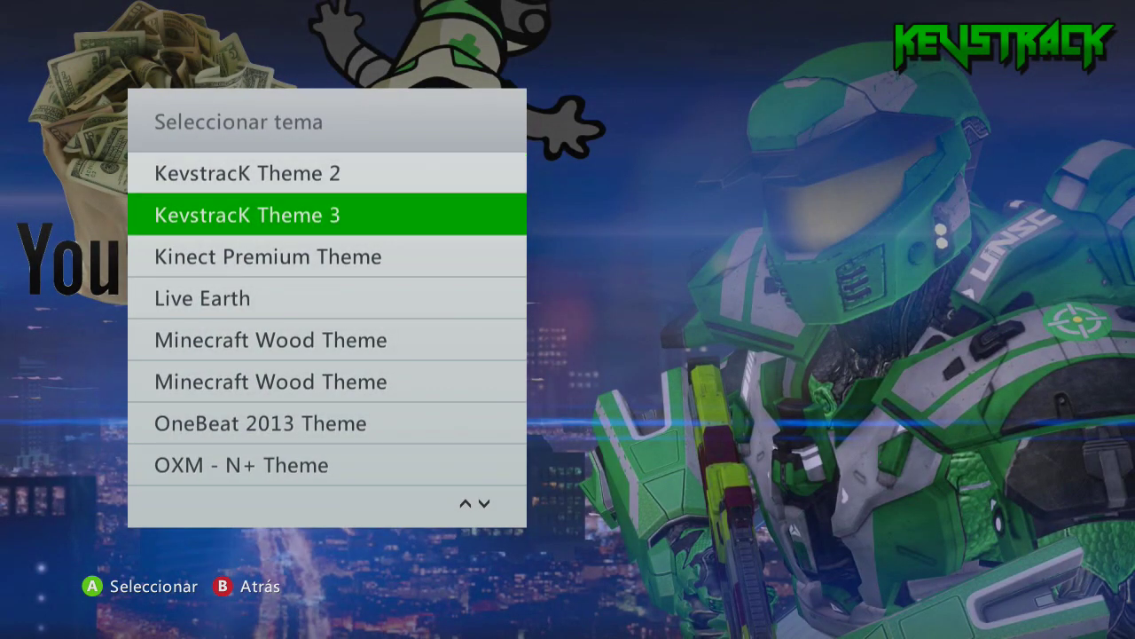
{"action": "key", "text": "Up"}
{"action": "key", "text": "Up"}
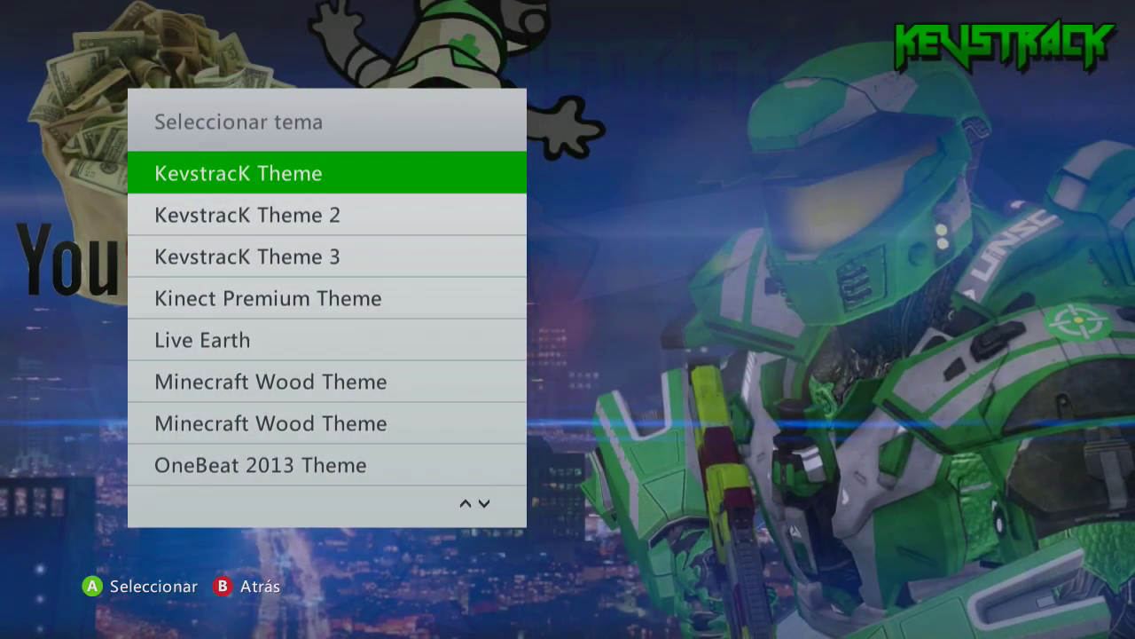
{"action": "key", "text": "Return"}
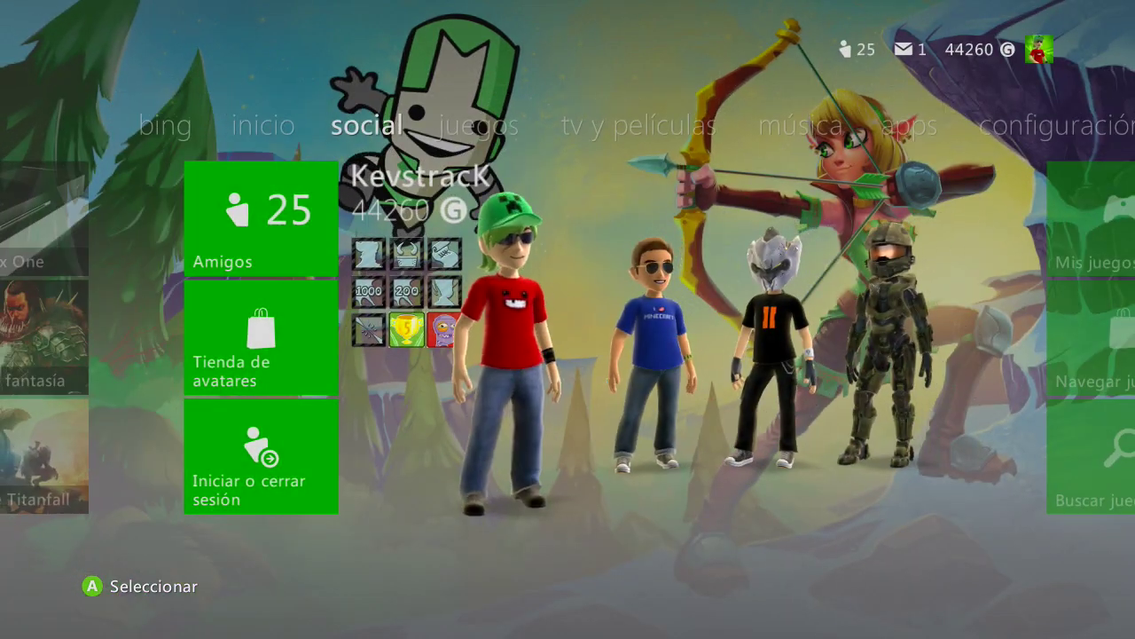
Open the Mis juegos library and browse through the games to examine the theme's background there
{"action": "key", "text": "Right"}
{"action": "key", "text": "Return"}
{"action": "key", "text": "Right"}
{"action": "key", "text": "Right"}
{"action": "key", "text": "Right"}
{"action": "key", "text": "Right"}
{"action": "key", "text": "Right"}
{"action": "key", "text": "Right"}
{"action": "key", "text": "Right"}
{"action": "key", "text": "Right"}
{"action": "key", "text": "Right"}
{"action": "key", "text": "Right"}
{"action": "key", "text": "Right"}
{"action": "key", "text": "Right"}
{"action": "key", "text": "Right"}
{"action": "key", "text": "Right"}
{"action": "key", "text": "Right"}
{"action": "key", "text": "Right"}
{"action": "key", "text": "Left"}
{"action": "key", "text": "Left"}
{"action": "key", "text": "Left"}
{"action": "key", "text": "Left"}
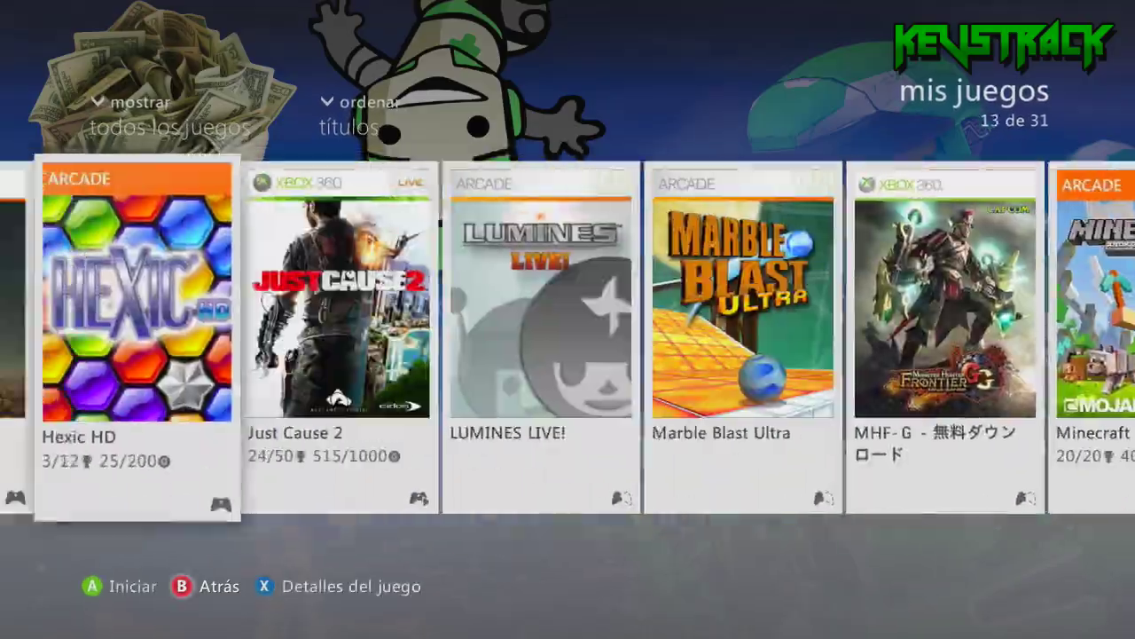
Leave the game library and open the console's system settings
{"action": "key", "text": "Escape"}
{"action": "key", "text": "Right"}
{"action": "key", "text": "Right"}
{"action": "key", "text": "Right"}
{"action": "key", "text": "Right"}
{"action": "key", "text": "Return"}
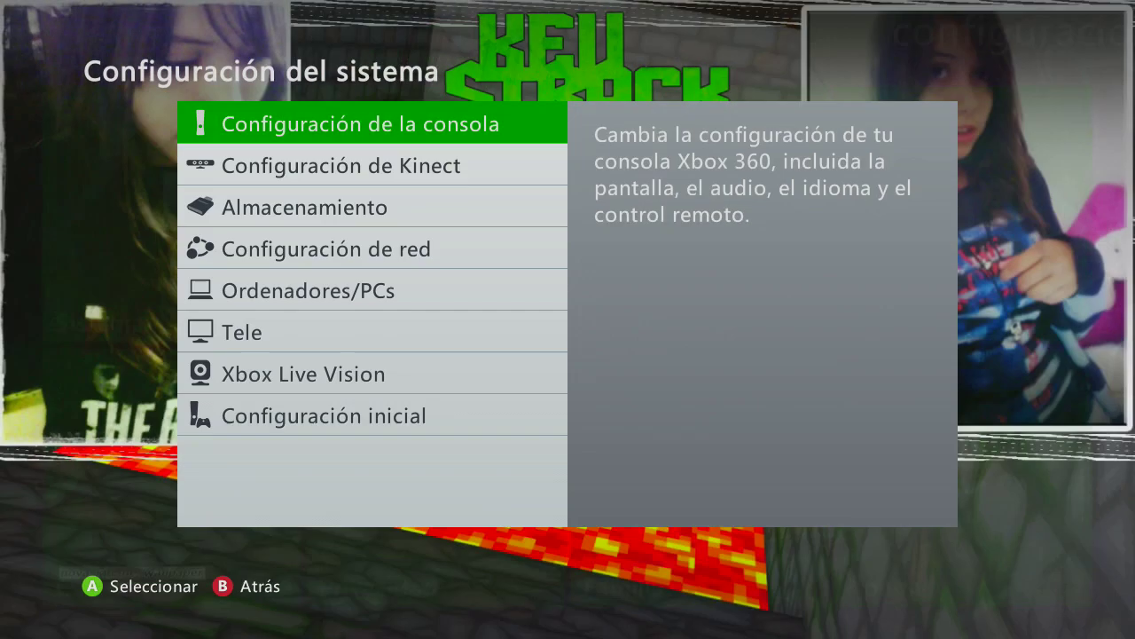
Open the Temas folder on the console's hard drive
{"action": "key", "text": "Down"}
{"action": "key", "text": "Down"}
{"action": "key", "text": "Return"}
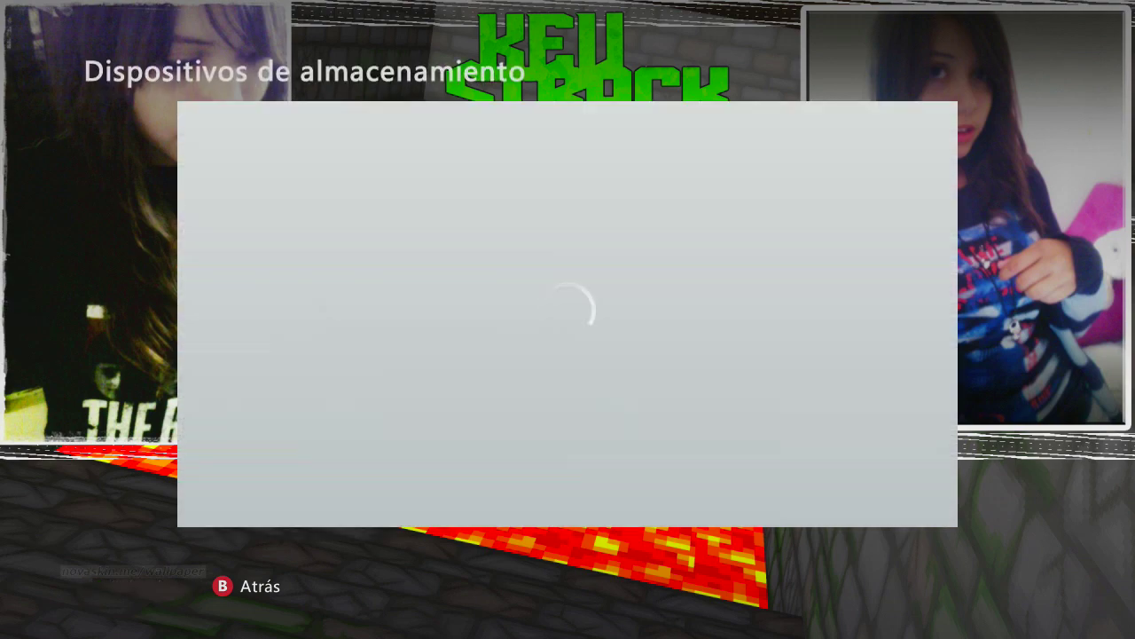
{"action": "key", "text": "Down"}
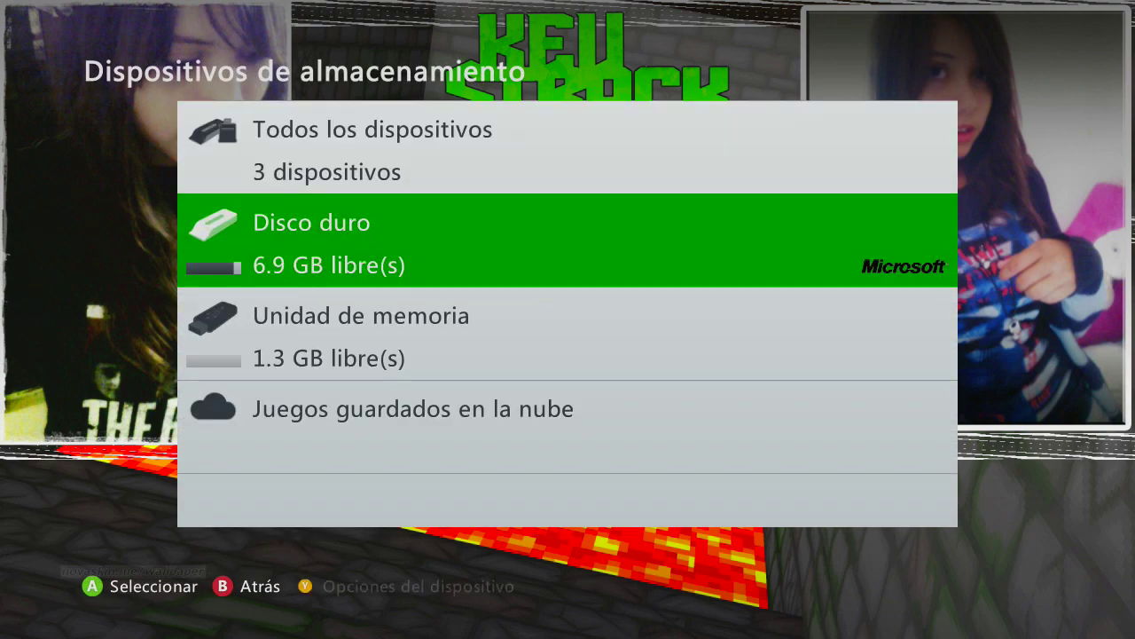
{"action": "key", "text": "Return"}
{"action": "key", "text": "Down"}
{"action": "key", "text": "Down"}
{"action": "key", "text": "Down"}
{"action": "key", "text": "Down"}
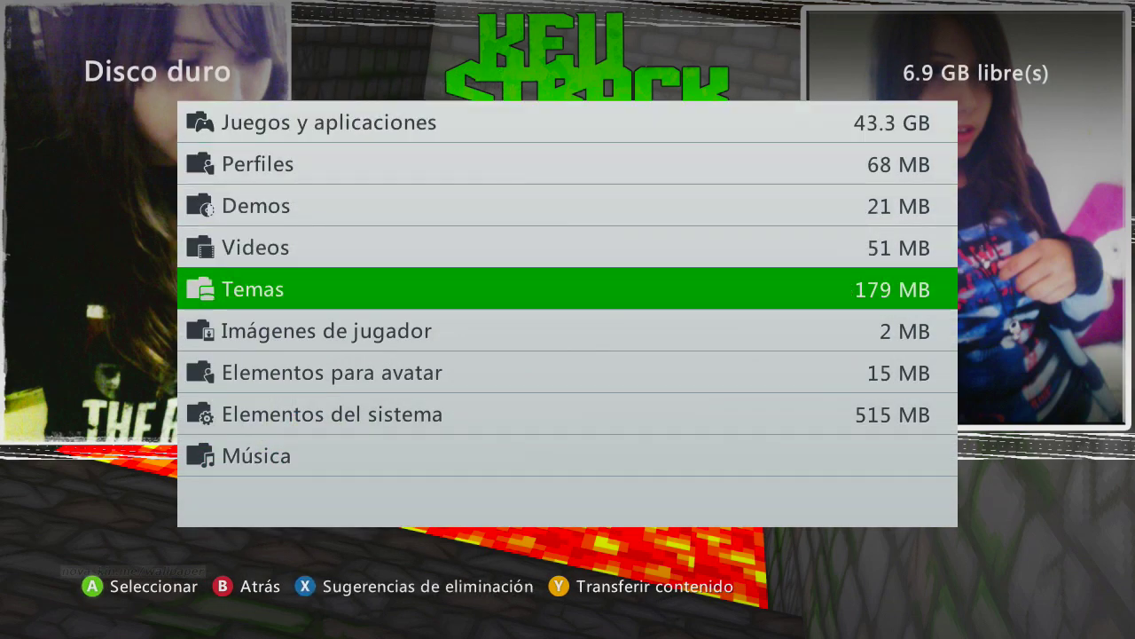
{"action": "key", "text": "Return"}
Look through the stored themes for the custom KevstracK themes and open the entry for KevstracK Theme
{"action": "key", "text": "Down"}
{"action": "key", "text": "Down"}
{"action": "key", "text": "Down"}
{"action": "key", "text": "Down"}
{"action": "key", "text": "Down"}
{"action": "key", "text": "Down"}
{"action": "key", "text": "Down"}
{"action": "key", "text": "Down"}
{"action": "key", "text": "Down"}
{"action": "key", "text": "Down"}
{"action": "key", "text": "Down"}
{"action": "key", "text": "Down"}
{"action": "key", "text": "Down"}
{"action": "key", "text": "Down"}
{"action": "key", "text": "Down"}
{"action": "key", "text": "Down"}
{"action": "key", "text": "Down"}
{"action": "key", "text": "Down"}
{"action": "key", "text": "Down"}
{"action": "key", "text": "Down"}
{"action": "key", "text": "Down"}
{"action": "key", "text": "Down"}
{"action": "key", "text": "Down"}
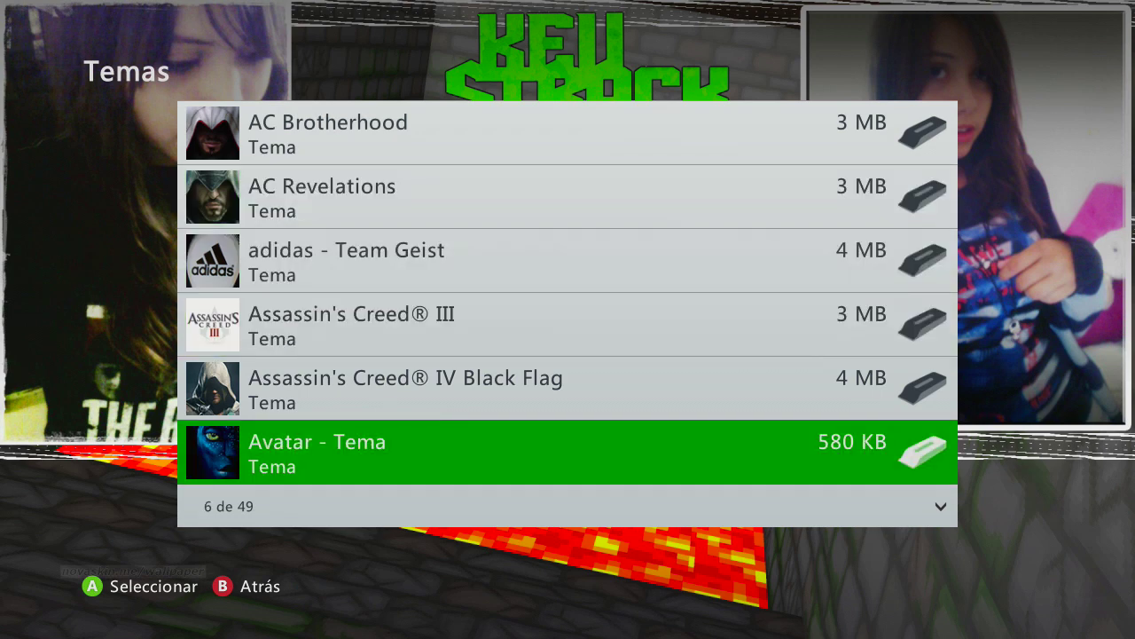
{"action": "key", "text": "Down"}
{"action": "key", "text": "Down"}
{"action": "key", "text": "Down"}
{"action": "key", "text": "Down"}
{"action": "key", "text": "Down"}
{"action": "key", "text": "Down"}
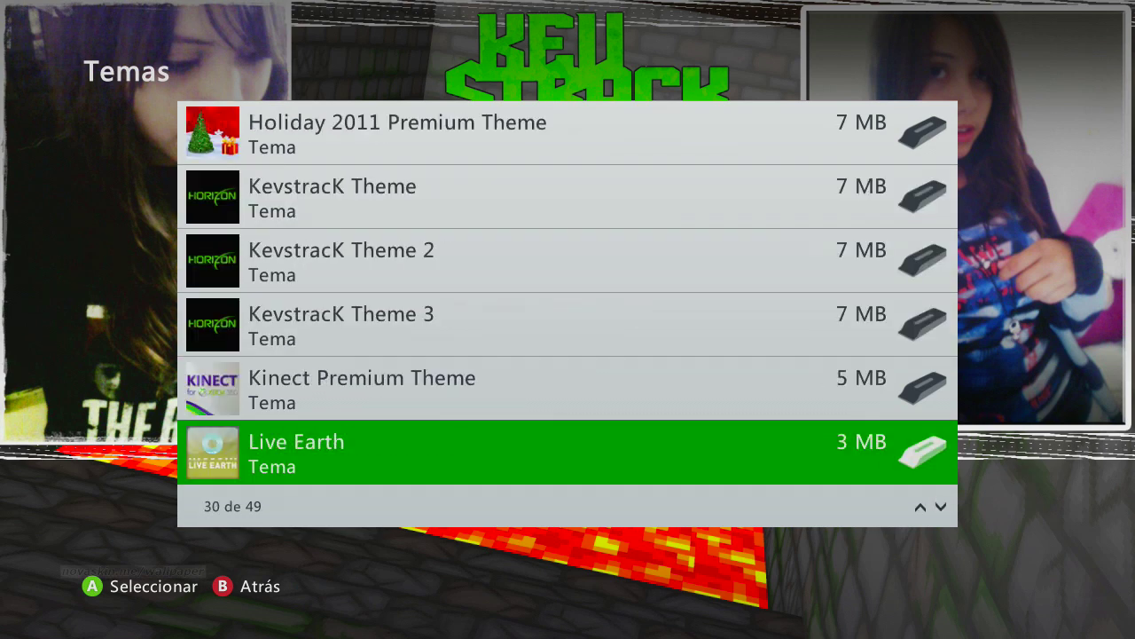
{"action": "key", "text": "Up"}
{"action": "key", "text": "Up"}
{"action": "key", "text": "Up"}
{"action": "key", "text": "Up"}
{"action": "key", "text": "Down"}
{"action": "key", "text": "Down"}
{"action": "key", "text": "Up"}
{"action": "key", "text": "Up"}
{"action": "key", "text": "Down"}
{"action": "key", "text": "Down"}
{"action": "key", "text": "Up"}
{"action": "key", "text": "Up"}
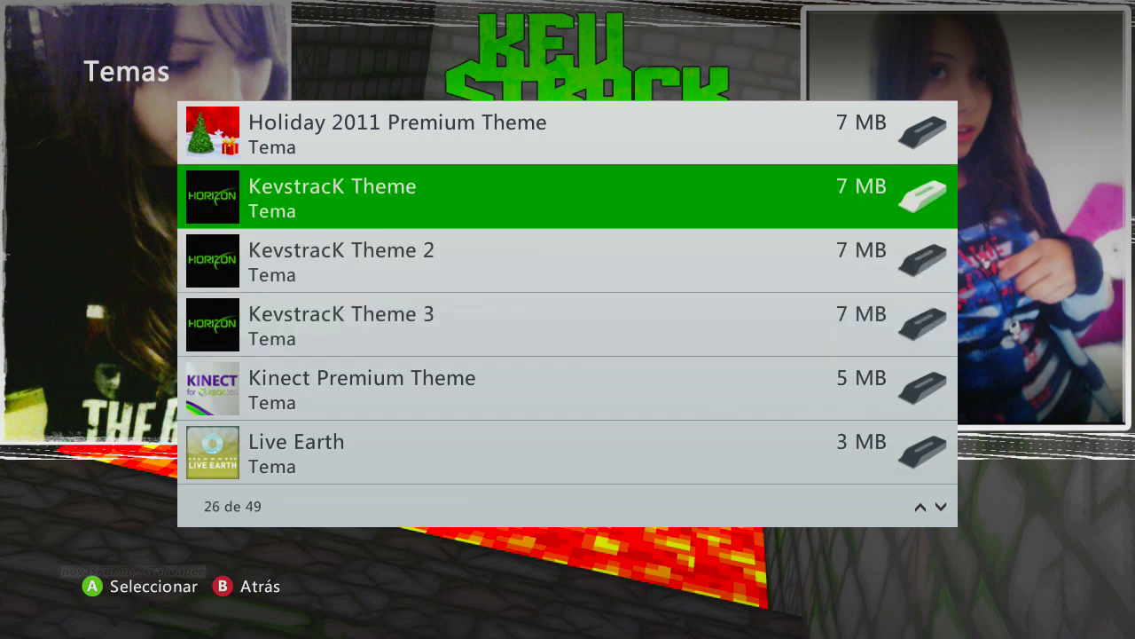
{"action": "key", "text": "Return"}
{"action": "key", "text": "Down"}
{"action": "key", "text": "Up"}
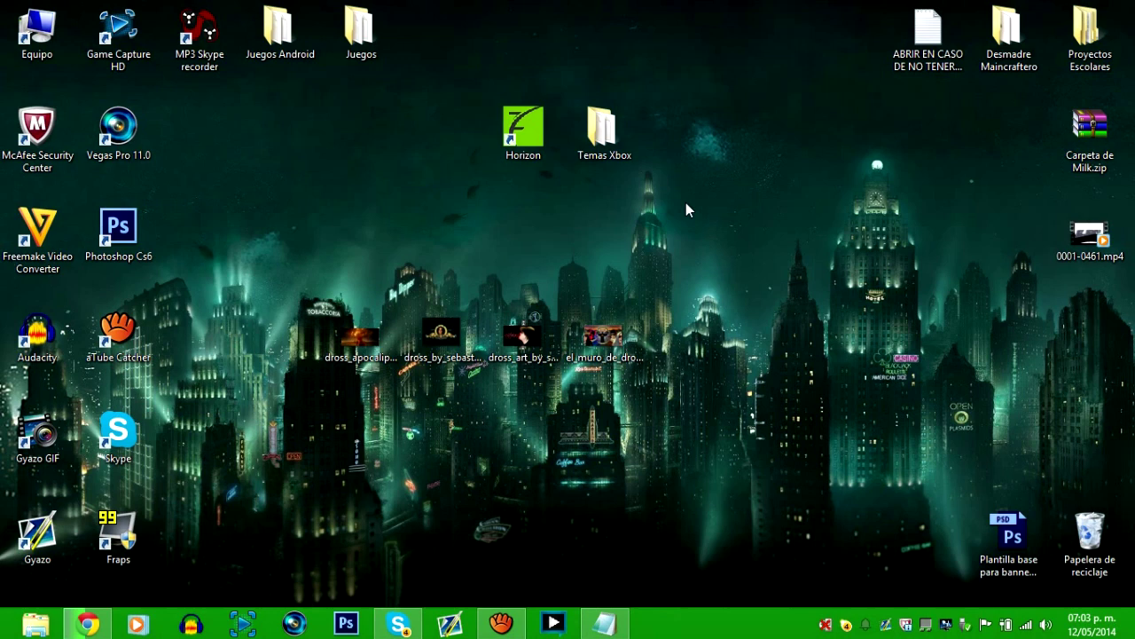
Launch Horizon on the PC
{"action": "left_click", "coordinate": [518, 129]}
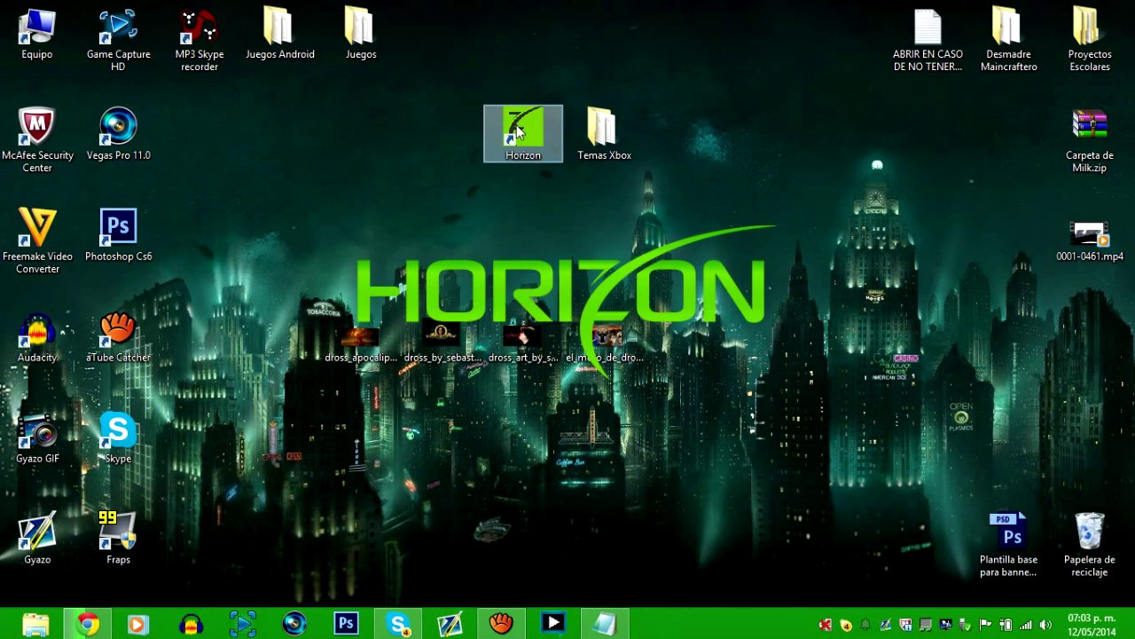
{"action": "double_click", "coordinate": [519, 130]}
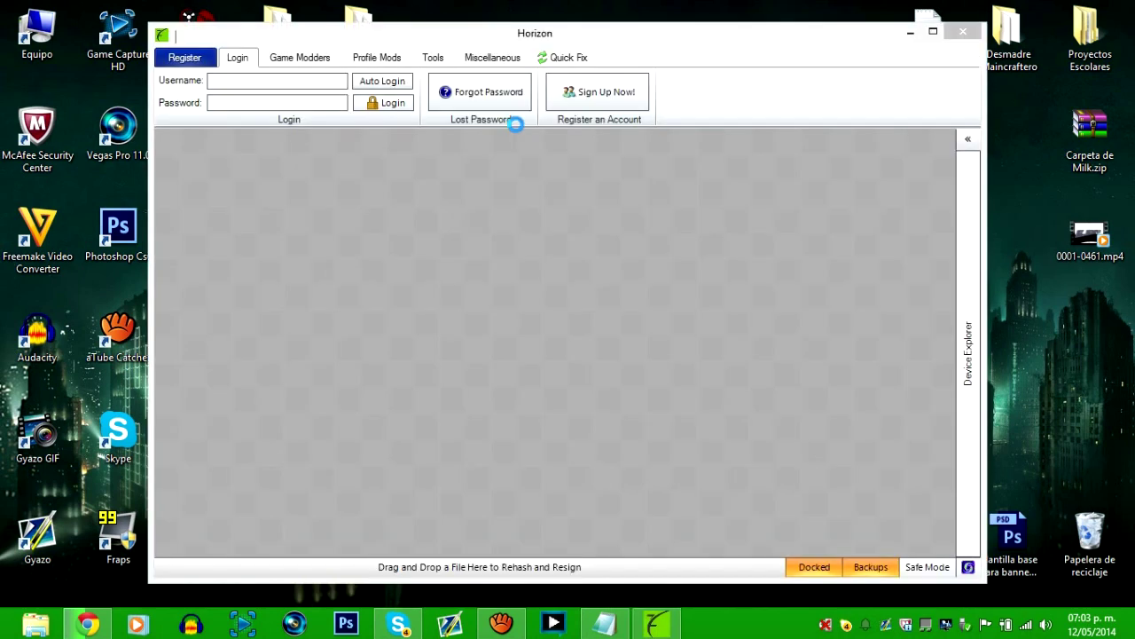
{"action": "left_click", "coordinate": [303, 56]}
{"action": "left_click", "coordinate": [433, 59]}
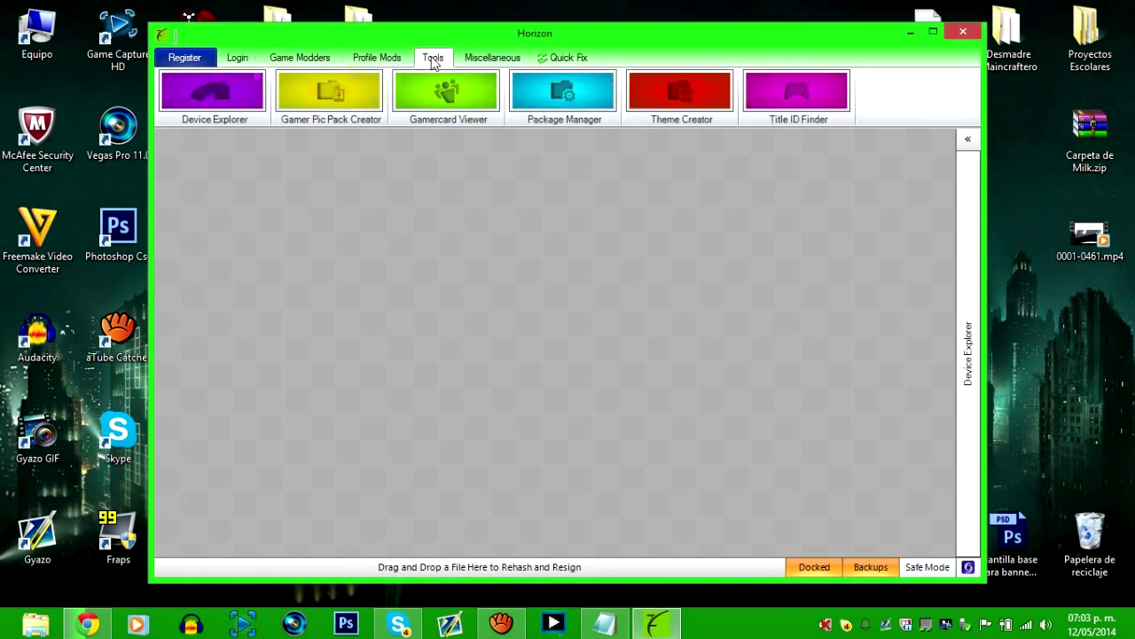
{"action": "left_click", "coordinate": [479, 59]}
{"action": "left_click", "coordinate": [387, 58]}
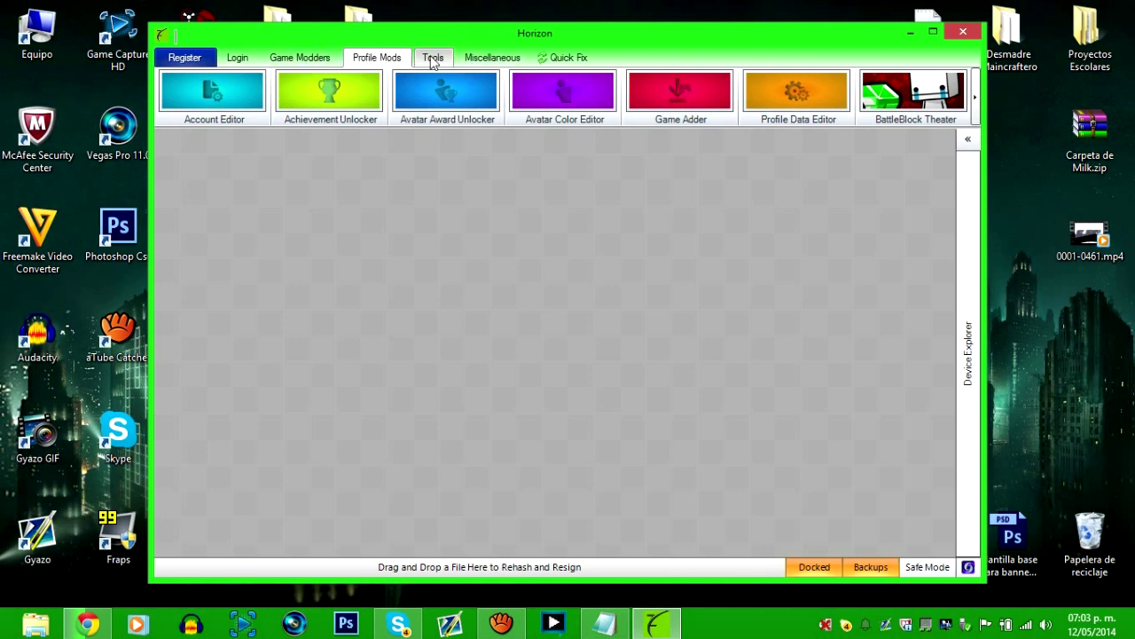
{"action": "left_click", "coordinate": [240, 60]}
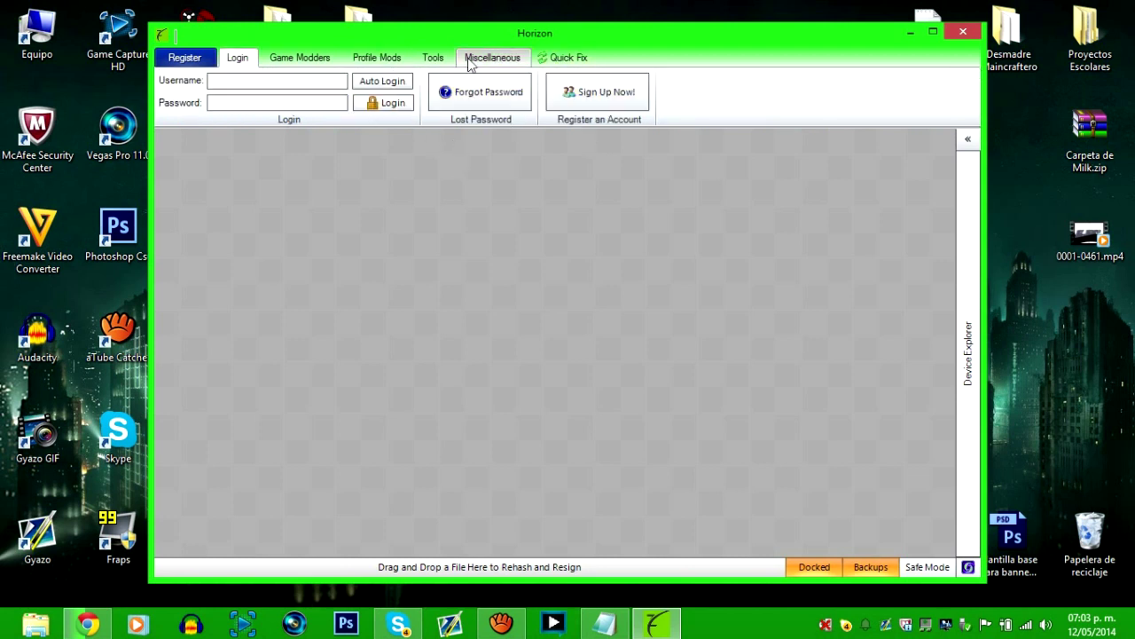
Open the Theme Creator tool and load el_muro_de_drossrotzank_by_gaeldemons09-d6pijhz.png from the desktop as the Main Image
{"action": "left_click", "coordinate": [435, 58]}
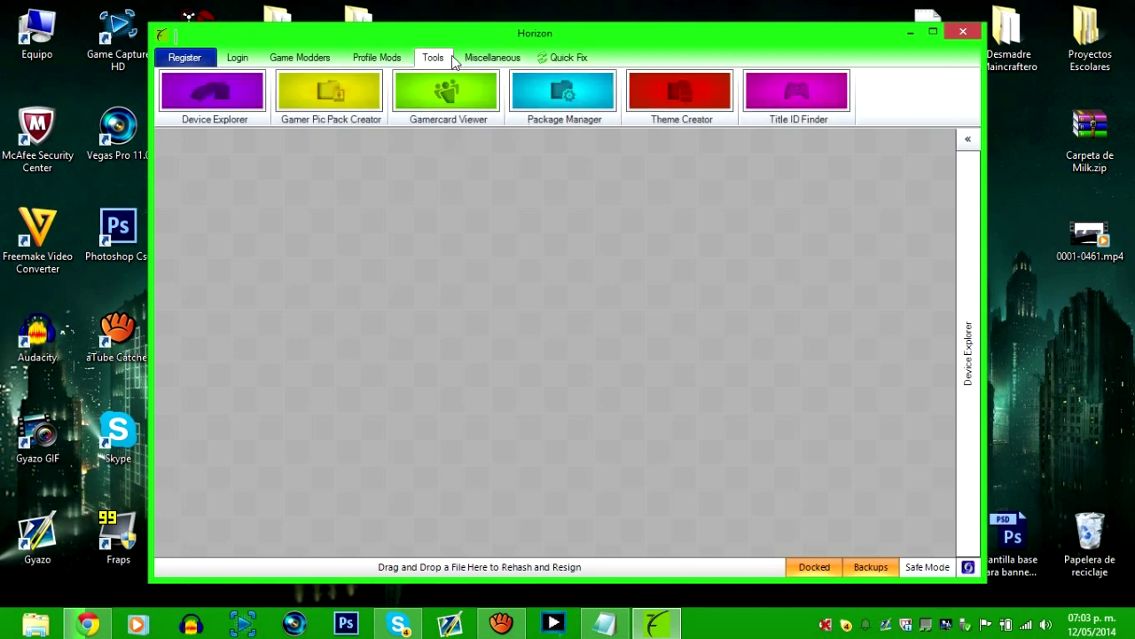
{"action": "left_click", "coordinate": [705, 117]}
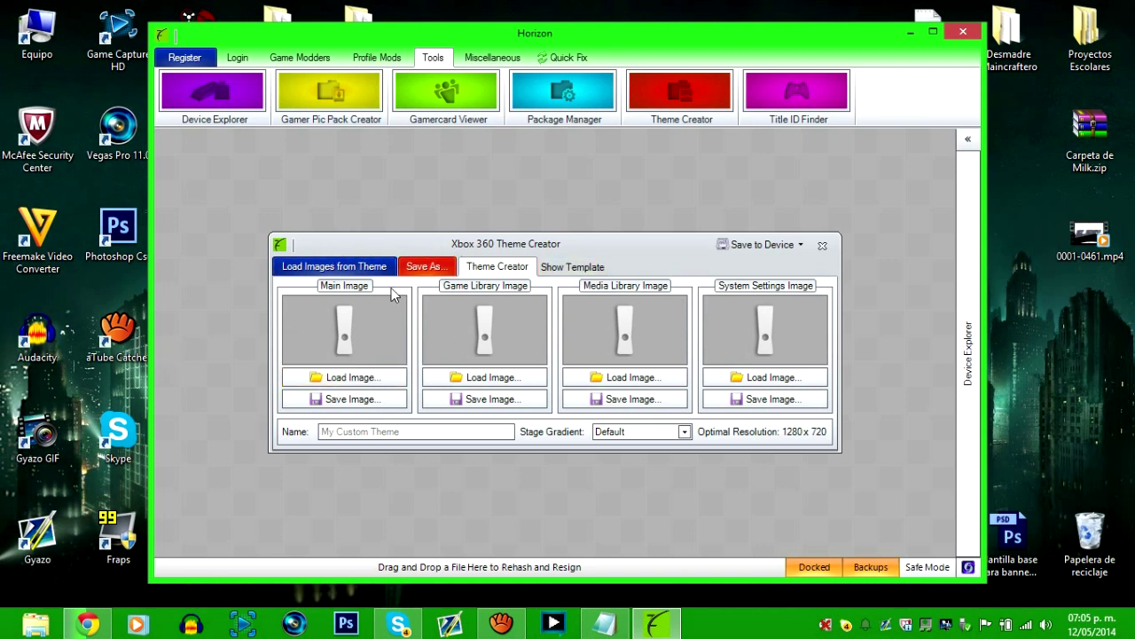
{"action": "left_click", "coordinate": [383, 376]}
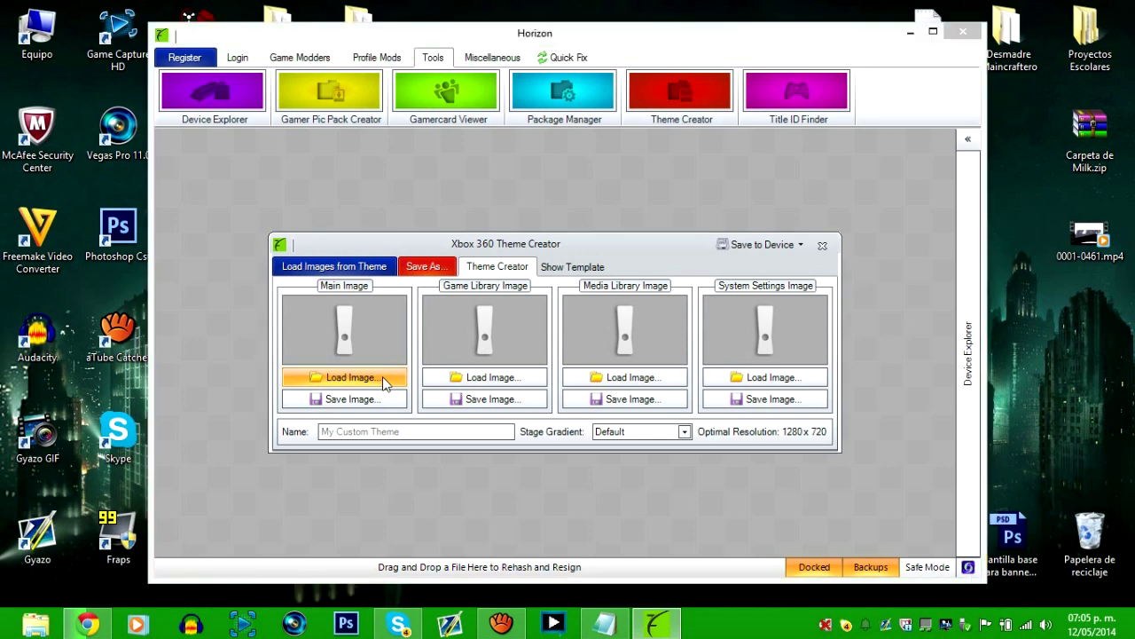
{"action": "scroll", "coordinate": [452, 187], "scroll_direction": "down", "scroll_amount": 1}
{"action": "scroll", "coordinate": [453, 186], "scroll_direction": "up", "scroll_amount": 1}
{"action": "left_click", "coordinate": [257, 155]}
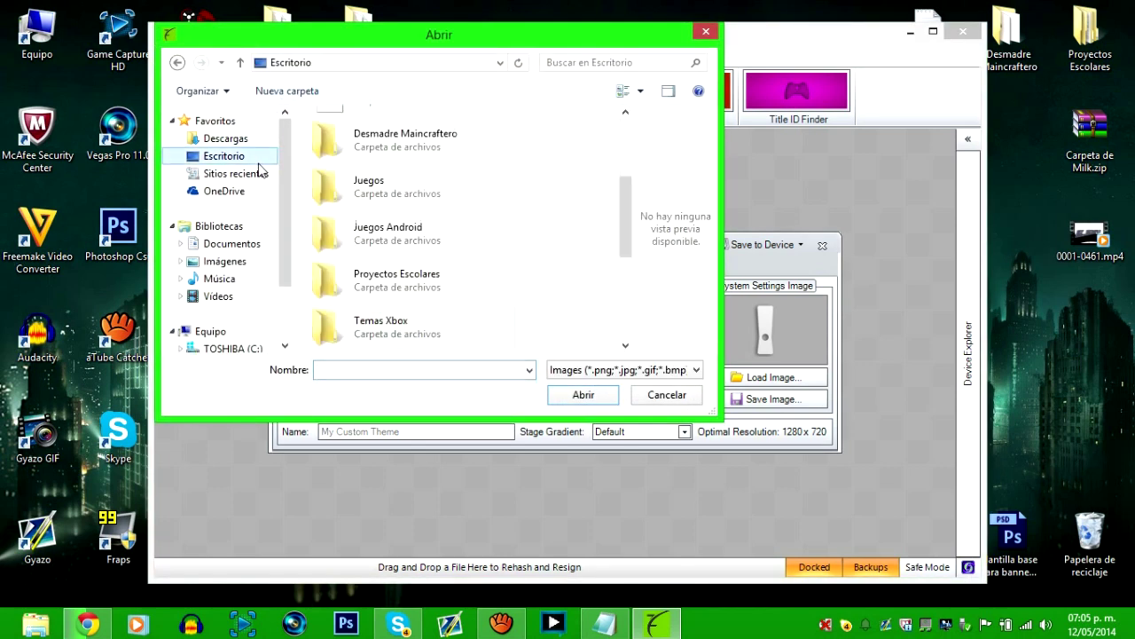
{"action": "scroll", "coordinate": [484, 186], "scroll_direction": "down", "scroll_amount": 5}
{"action": "scroll", "coordinate": [551, 187], "scroll_direction": "up", "scroll_amount": 1}
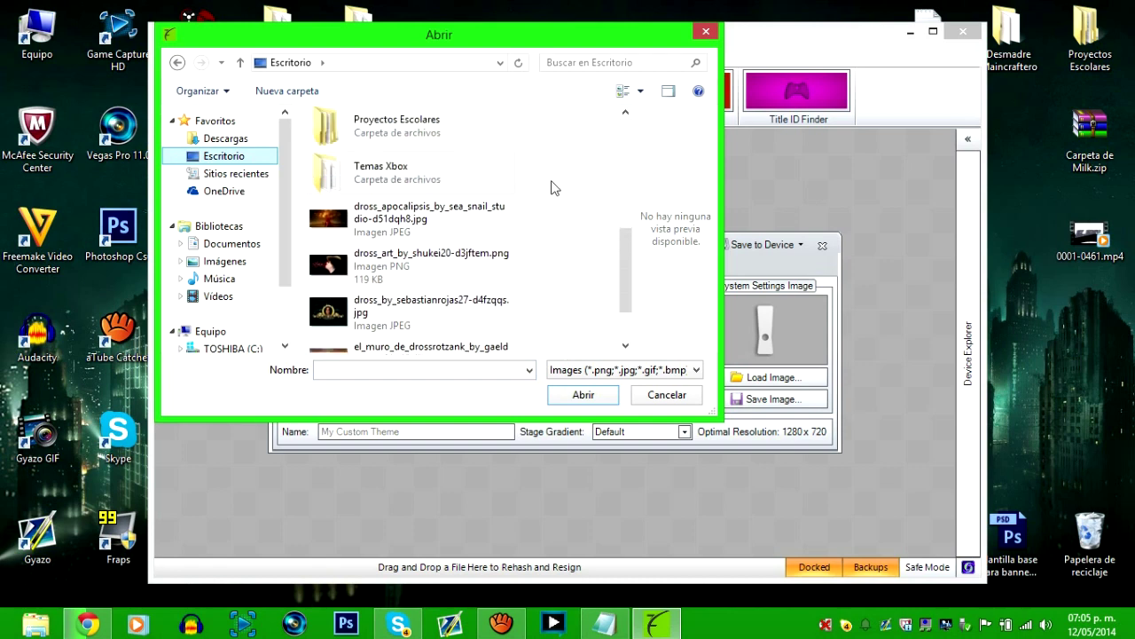
{"action": "scroll", "coordinate": [552, 187], "scroll_direction": "down", "scroll_amount": 1}
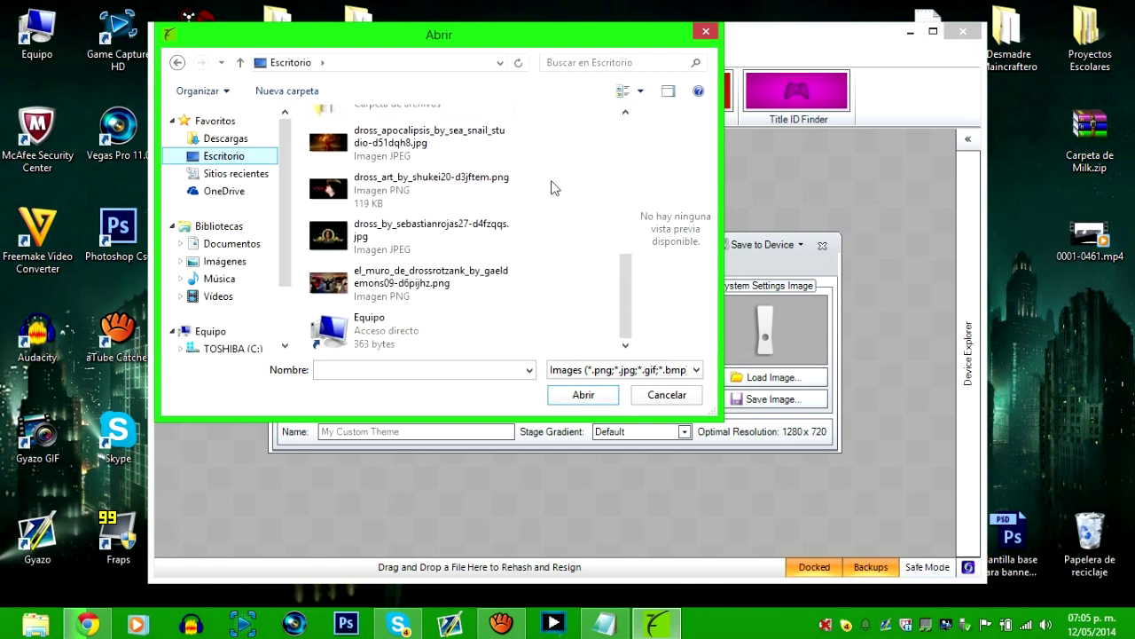
{"action": "left_click", "coordinate": [424, 281]}
{"action": "left_click", "coordinate": [586, 396]}
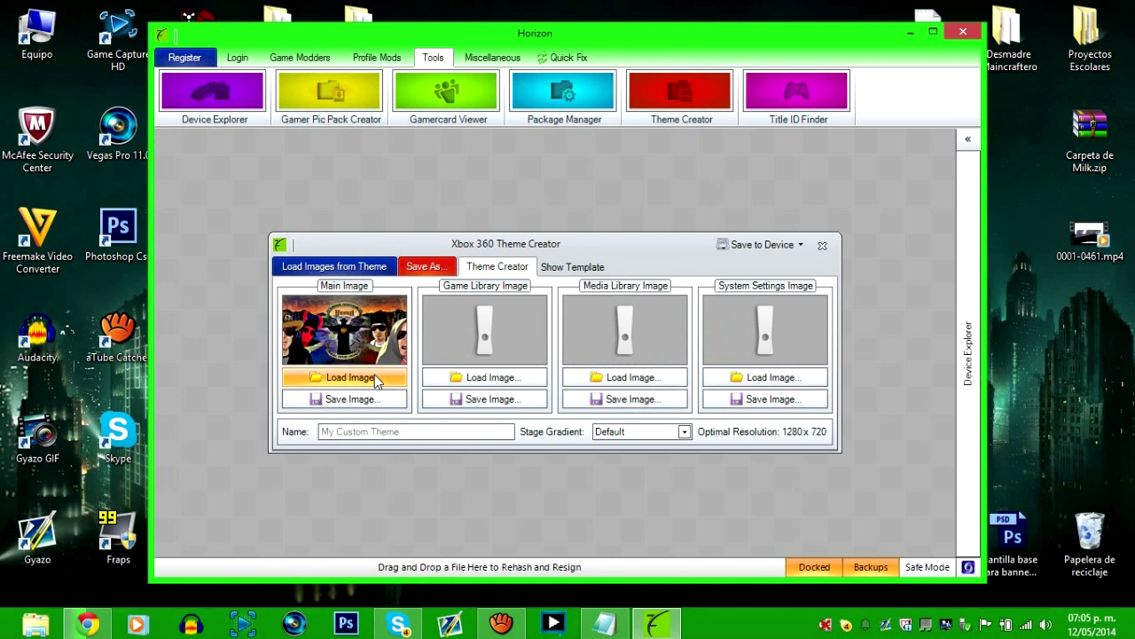
{"action": "left_click", "coordinate": [537, 377]}
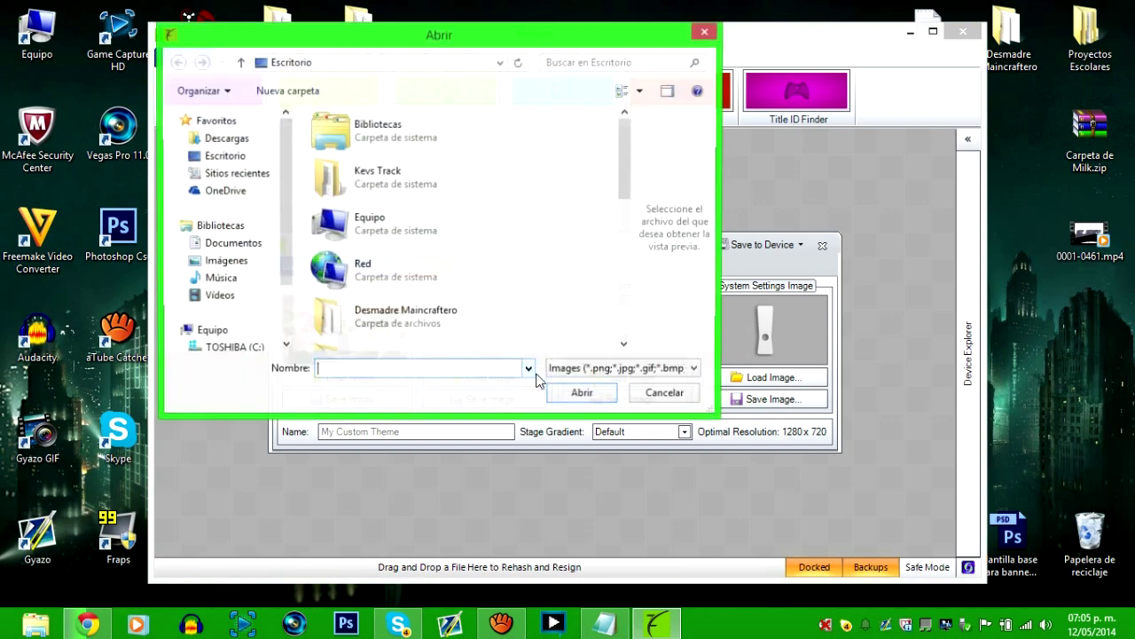
{"action": "scroll", "coordinate": [422, 242], "scroll_direction": "down", "scroll_amount": 5}
{"action": "double_click", "coordinate": [426, 193]}
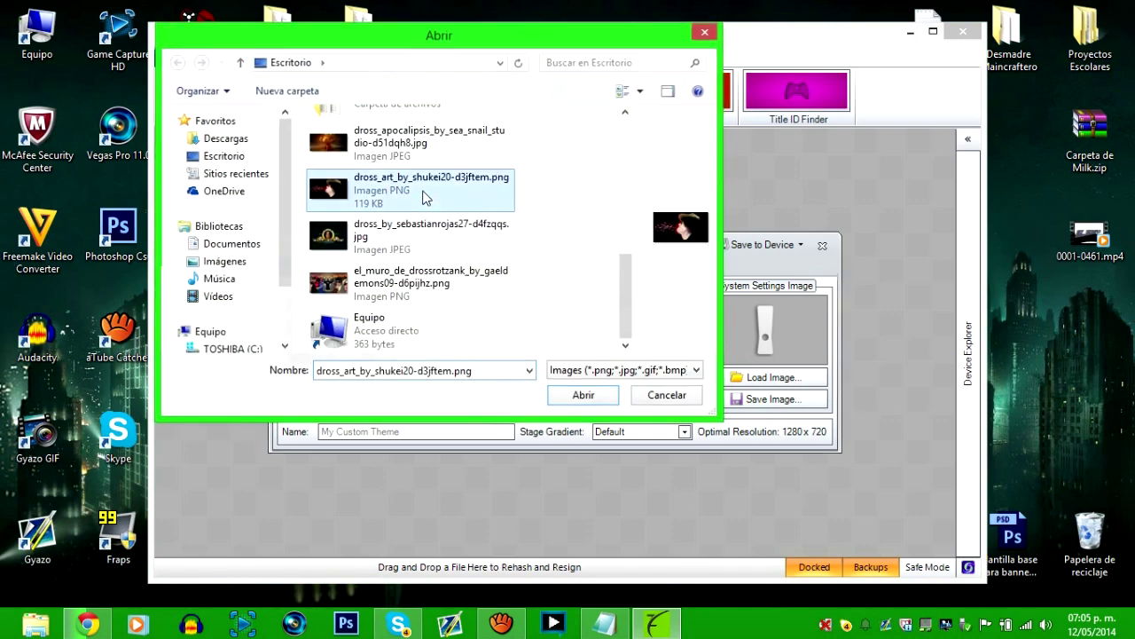
{"action": "left_click", "coordinate": [618, 376]}
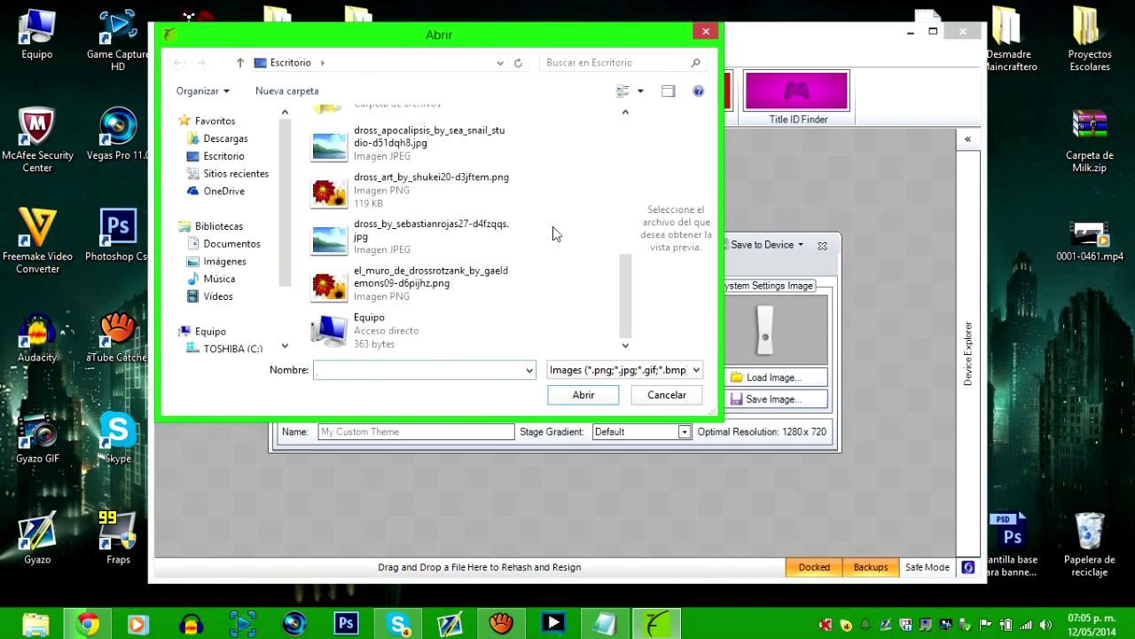
{"action": "double_click", "coordinate": [401, 232]}
Load dross_apocalipsis_by_sea_snail_studio-d51dqh8.jpg from the desktop as the System Settings Image
{"action": "left_click", "coordinate": [771, 377]}
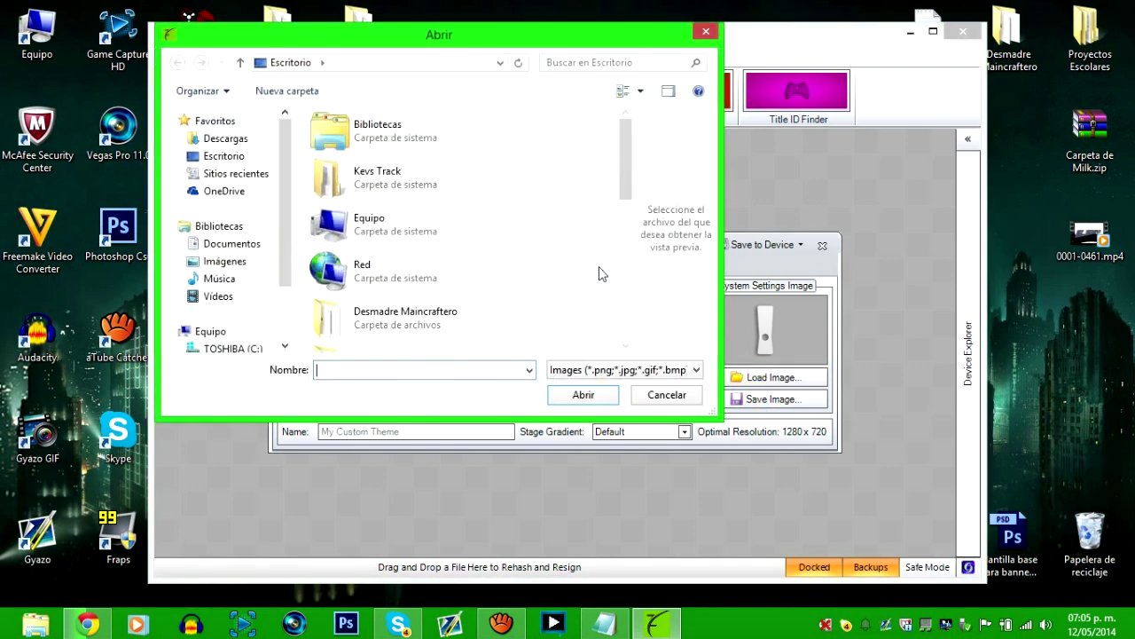
{"action": "scroll", "coordinate": [456, 195], "scroll_direction": "down", "scroll_amount": 5}
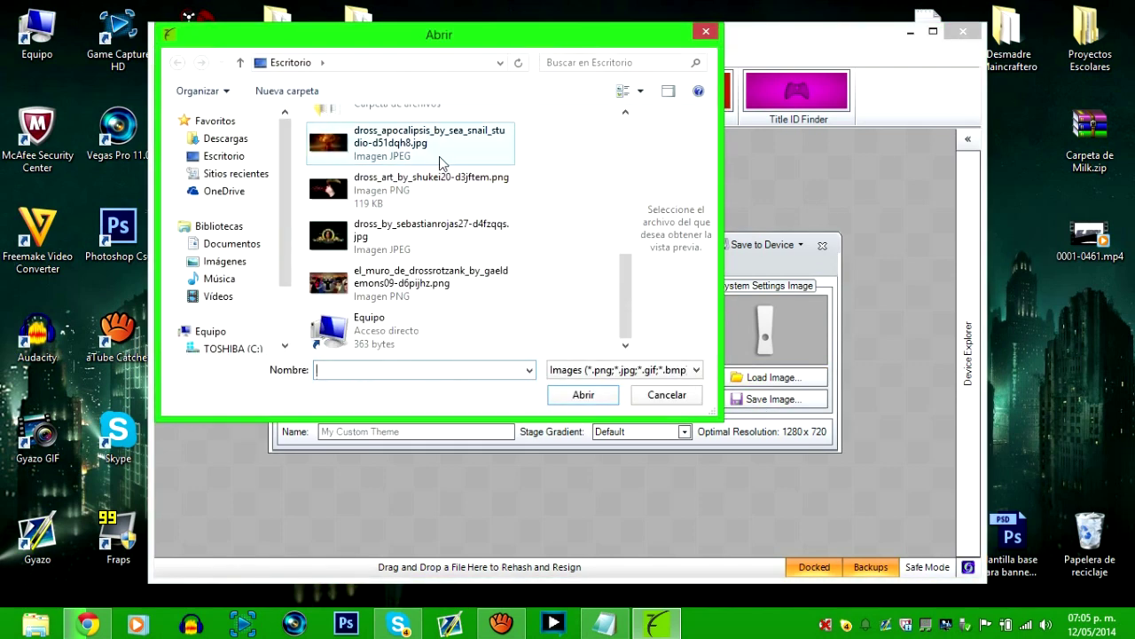
{"action": "double_click", "coordinate": [439, 157]}
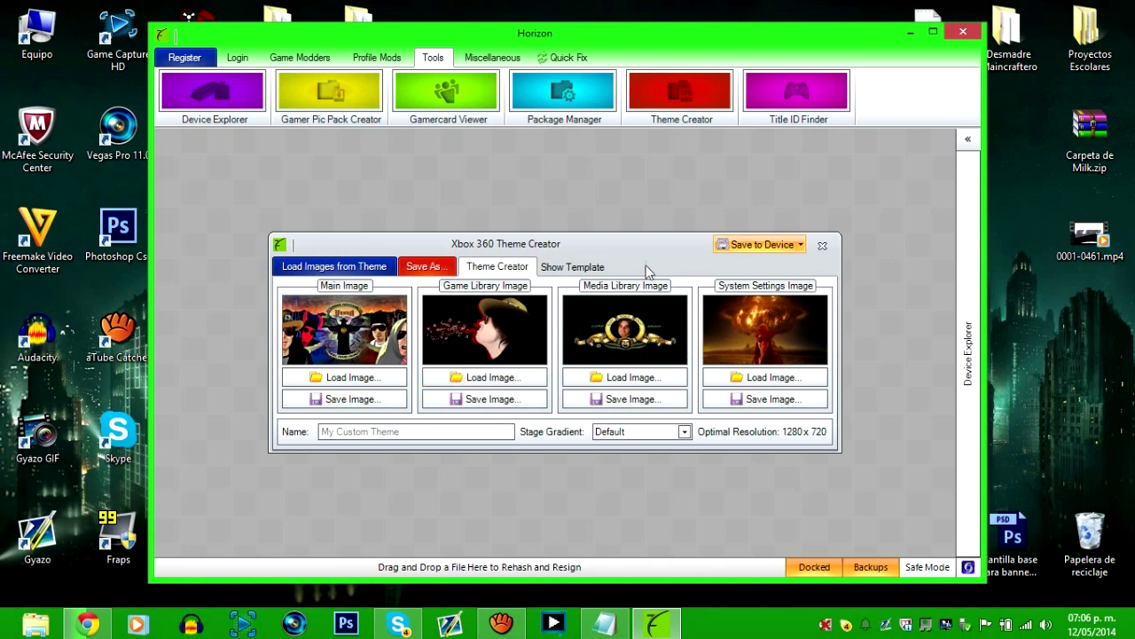
Name the theme Dross Theme by KevstracK and choose the desktop's Temas Xbox folder as its save location
{"action": "left_click", "coordinate": [363, 429]}
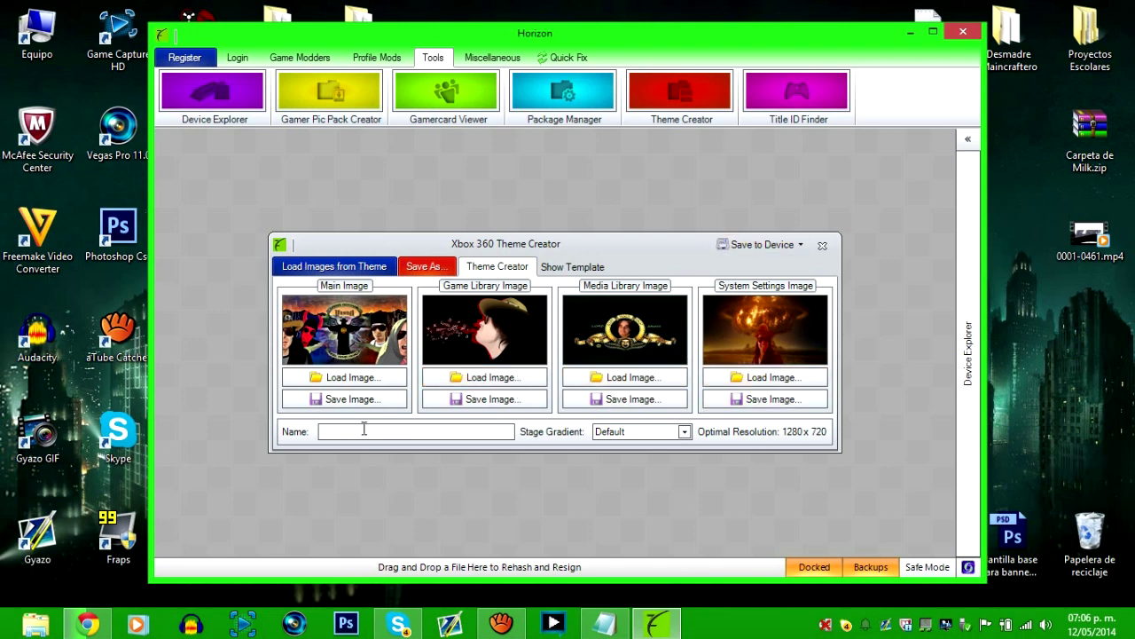
{"action": "type", "text": "Dross Theme by KevstracK"}
{"action": "left_click", "coordinate": [430, 266]}
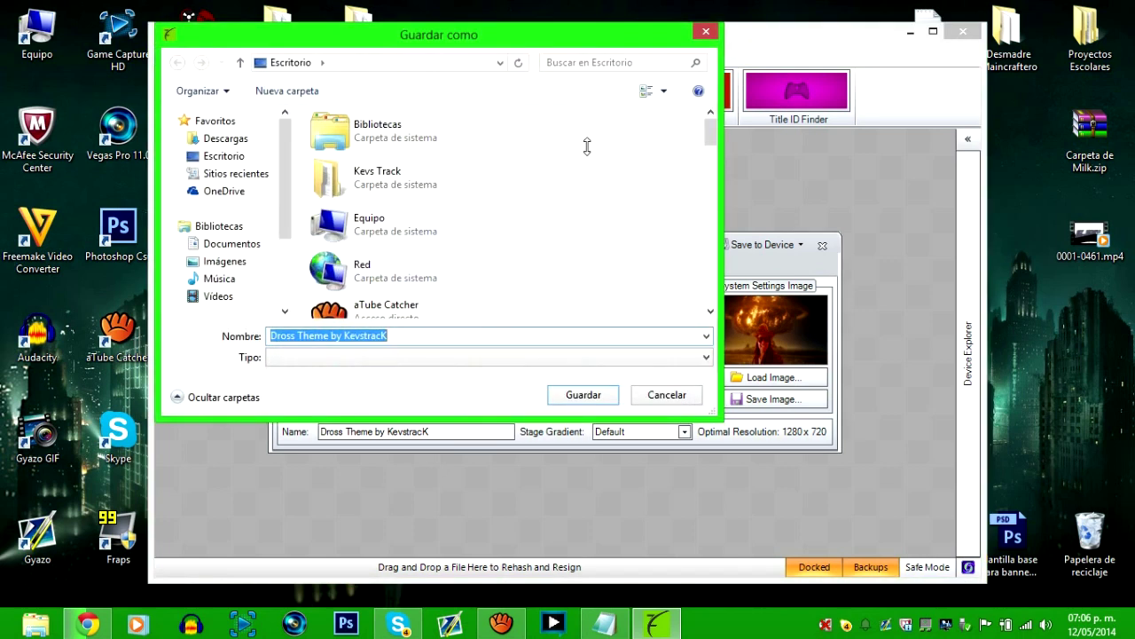
{"action": "scroll", "coordinate": [587, 149], "scroll_direction": "down", "scroll_amount": 5}
{"action": "scroll", "coordinate": [587, 154], "scroll_direction": "down", "scroll_amount": 5}
{"action": "scroll", "coordinate": [587, 154], "scroll_direction": "up", "scroll_amount": 2}
{"action": "left_click", "coordinate": [427, 207]}
{"action": "double_click", "coordinate": [400, 175]}
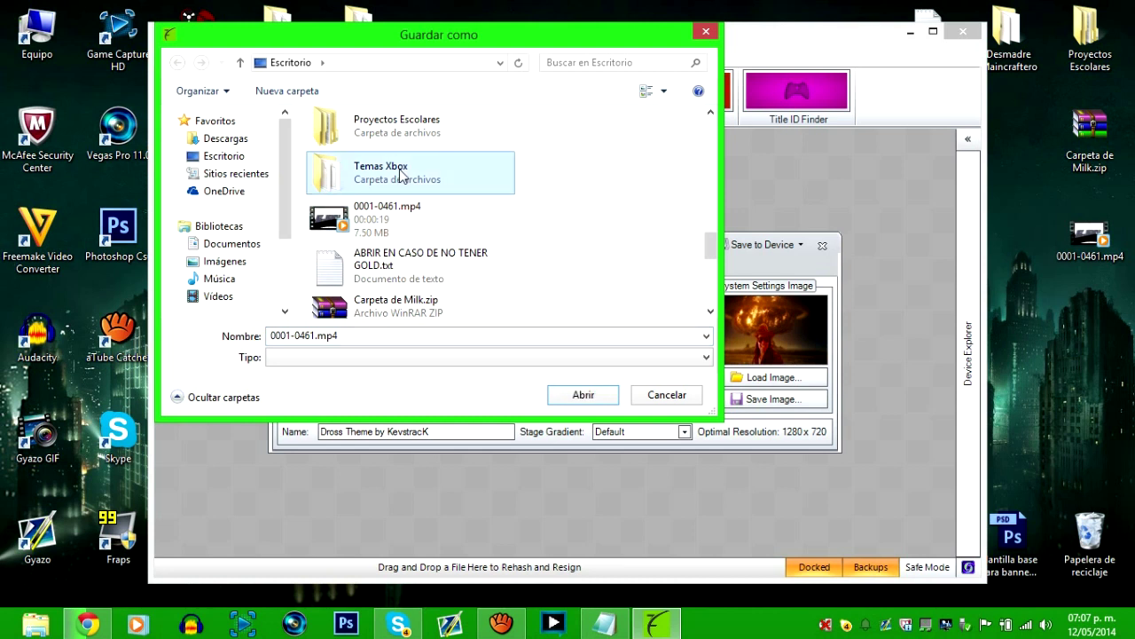
Set the theme's file name to Tema Dross.mp4 and save it in the Temas Xbox folder
{"action": "double_click", "coordinate": [560, 338]}
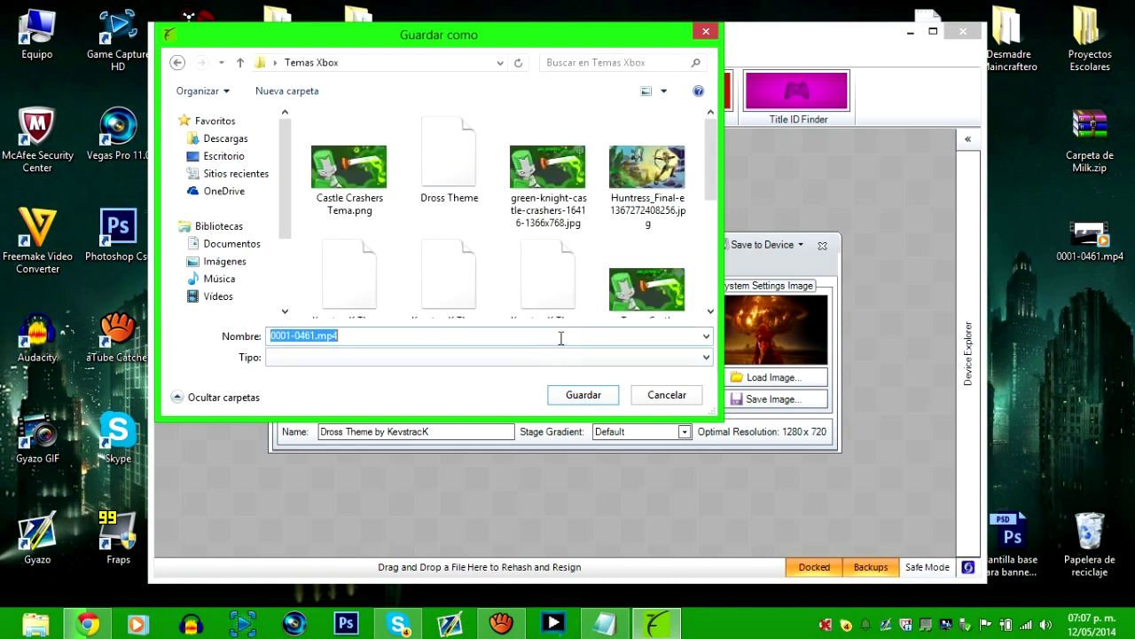
{"action": "key", "text": "End"}
{"action": "key", "text": "Left"}
{"action": "key", "text": "Left"}
{"action": "key", "text": "Left"}
{"action": "key", "text": "Left"}
{"action": "key", "text": "BackSpace"}
{"action": "key", "text": "BackSpace"}
{"action": "key", "text": "BackSpace"}
{"action": "key", "text": "BackSpace"}
{"action": "key", "text": "BackSpace"}
{"action": "key", "text": "BackSpace"}
{"action": "key", "text": "BackSpace"}
{"action": "key", "text": "BackSpace"}
{"action": "key", "text": "BackSpace"}
{"action": "type", "text": "Dross"}
{"action": "key", "text": "BackSpace"}
{"action": "key", "text": "BackSpace"}
{"action": "key", "text": "BackSpace"}
{"action": "key", "text": "BackSpace"}
{"action": "key", "text": "BackSpace"}
{"action": "type", "text": "Tema Dross"}
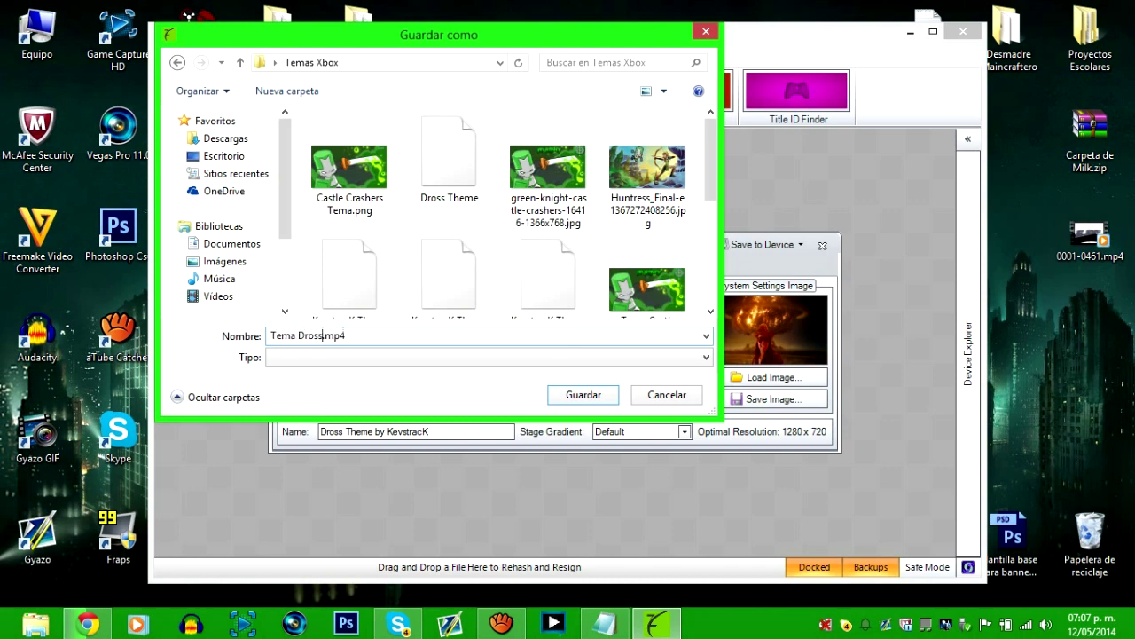
{"action": "left_click", "coordinate": [593, 395]}
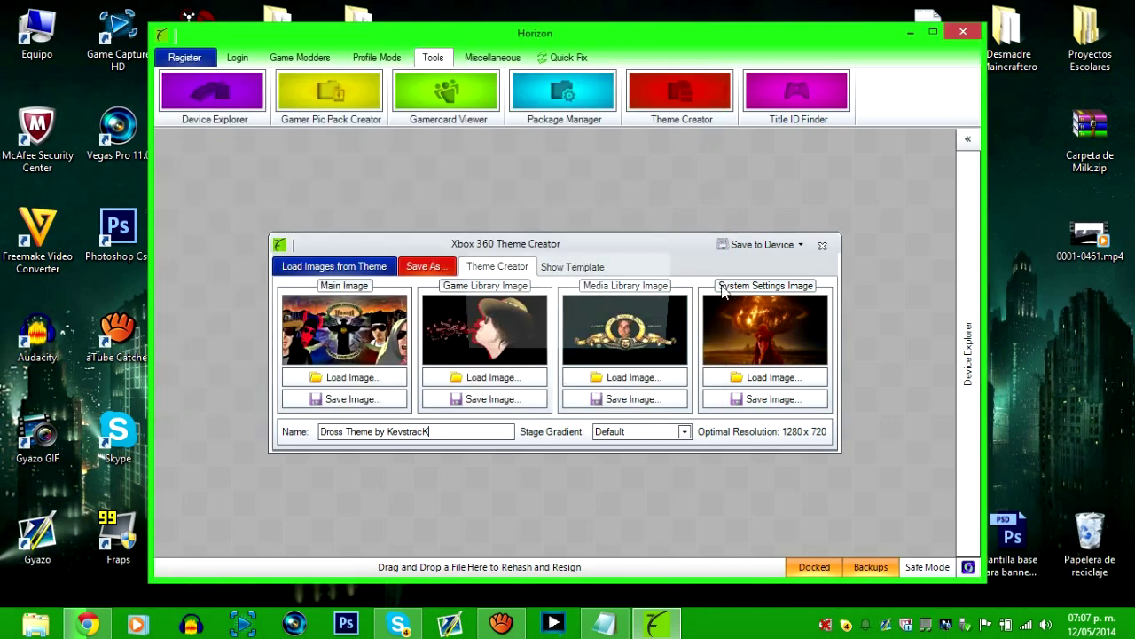
{"action": "left_click", "coordinate": [572, 339]}
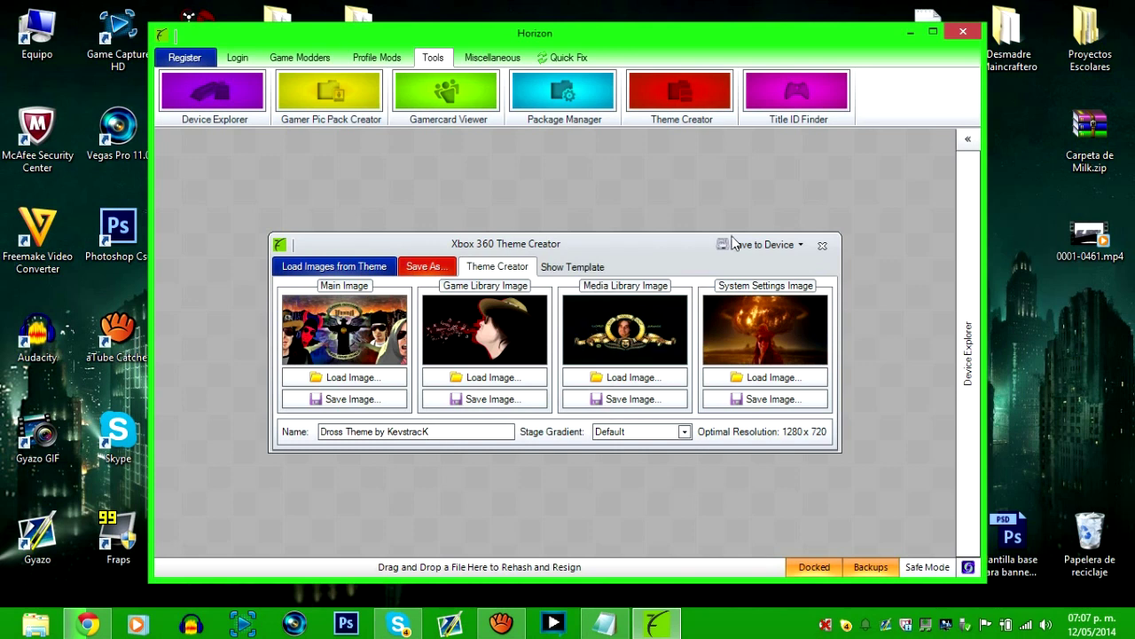
Check which devices the theme can be saved to, and close the Theme Creator and Horizon
{"action": "left_click", "coordinate": [800, 246]}
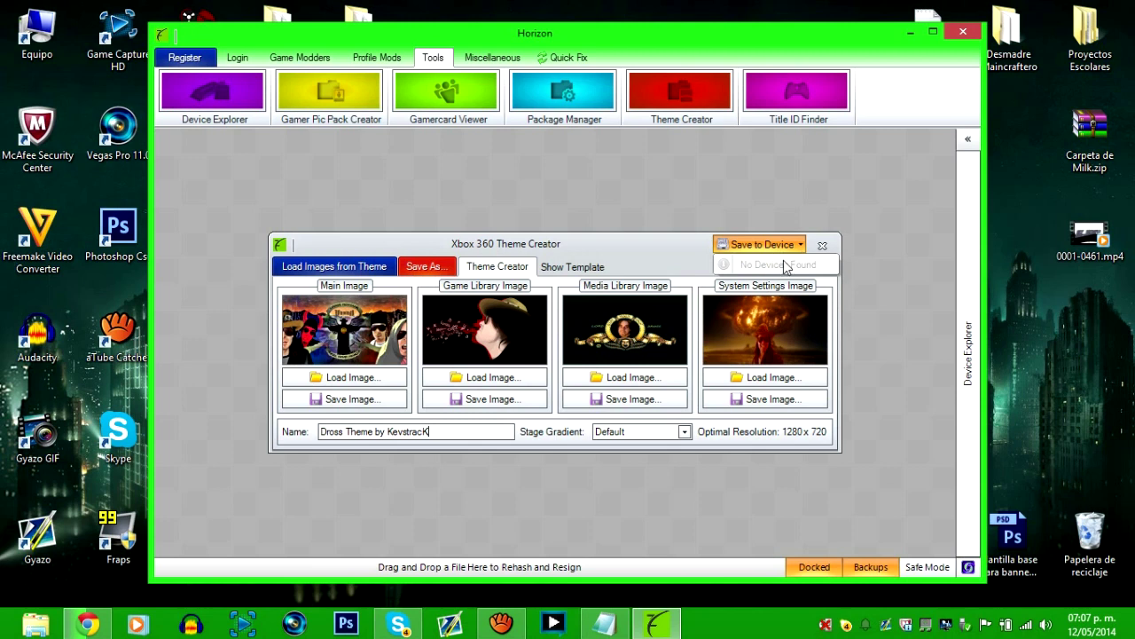
{"action": "left_click", "coordinate": [770, 246]}
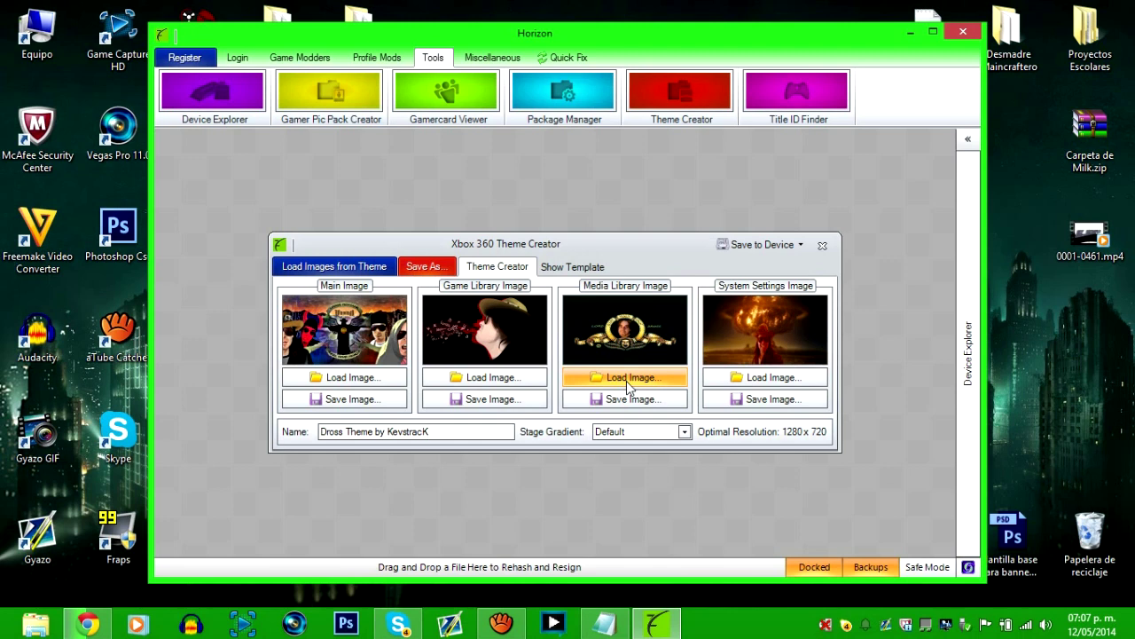
{"action": "left_click", "coordinate": [822, 245]}
{"action": "left_click", "coordinate": [964, 33]}
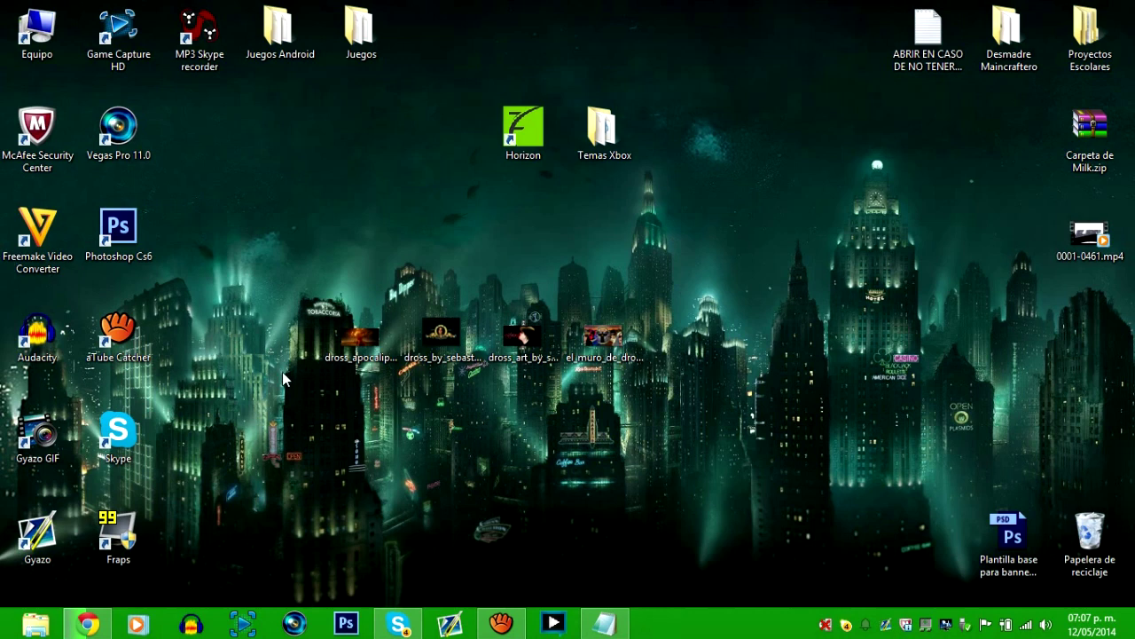
Move the four Dross theme images together to the lower part of the desktop
{"action": "left_click_drag", "start_coordinate": [335, 401], "coordinate": [667, 301]}
{"action": "left_click_drag", "start_coordinate": [621, 333], "coordinate": [600, 513]}
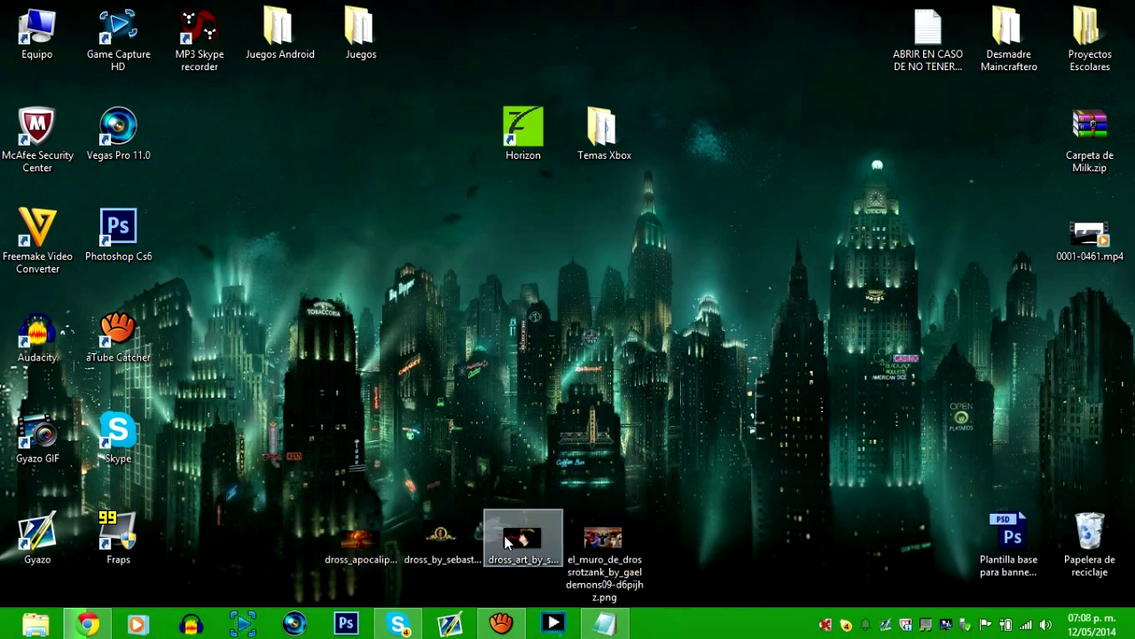
{"action": "left_click", "coordinate": [407, 532]}
{"action": "left_click", "coordinate": [359, 537]}
{"action": "left_click", "coordinate": [633, 222]}
{"action": "left_click", "coordinate": [513, 153]}
{"action": "left_click", "coordinate": [727, 283]}
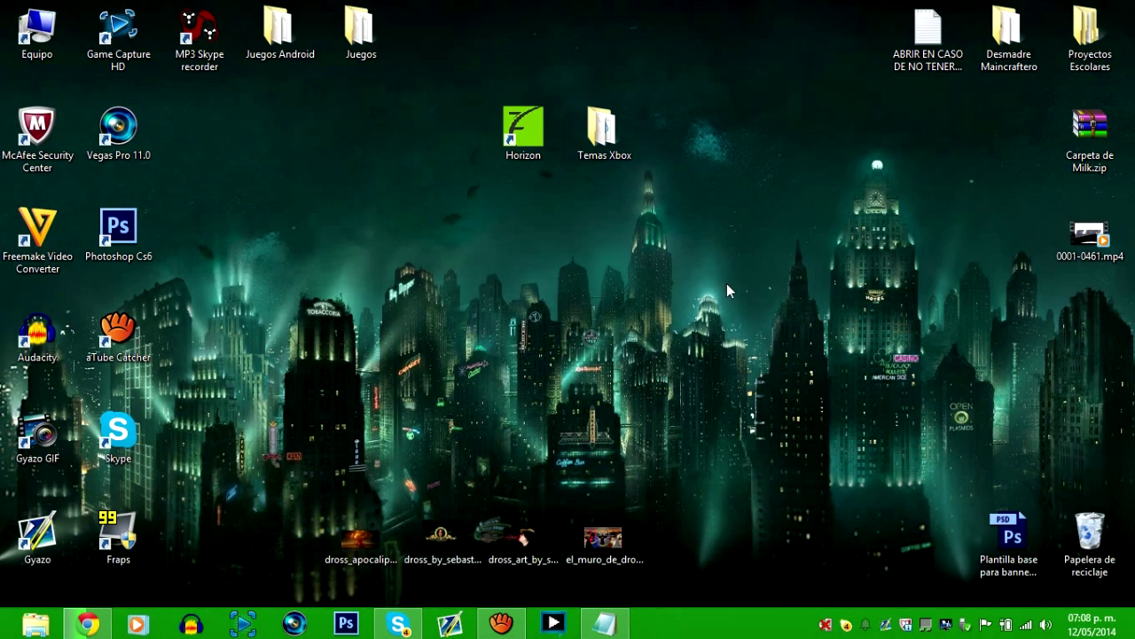